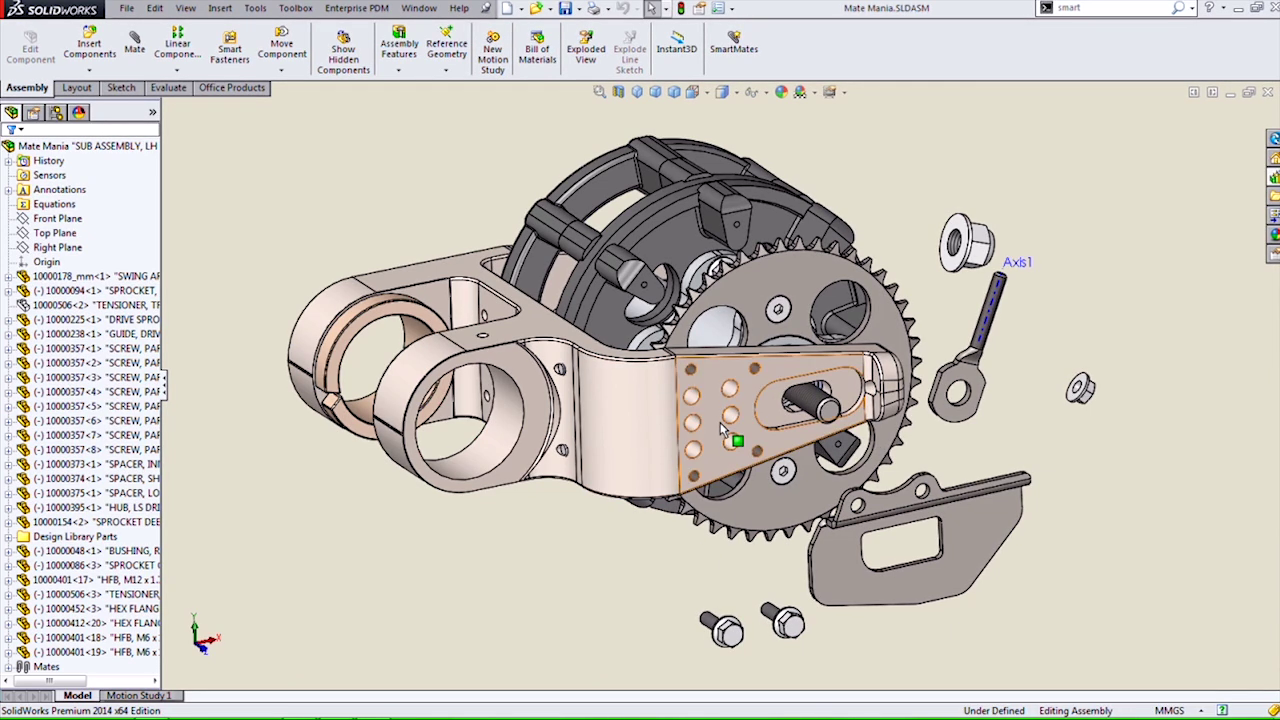
Zoom in on the loose guard plate around its 7 mm hole
scroll(820, 522, down, 3)
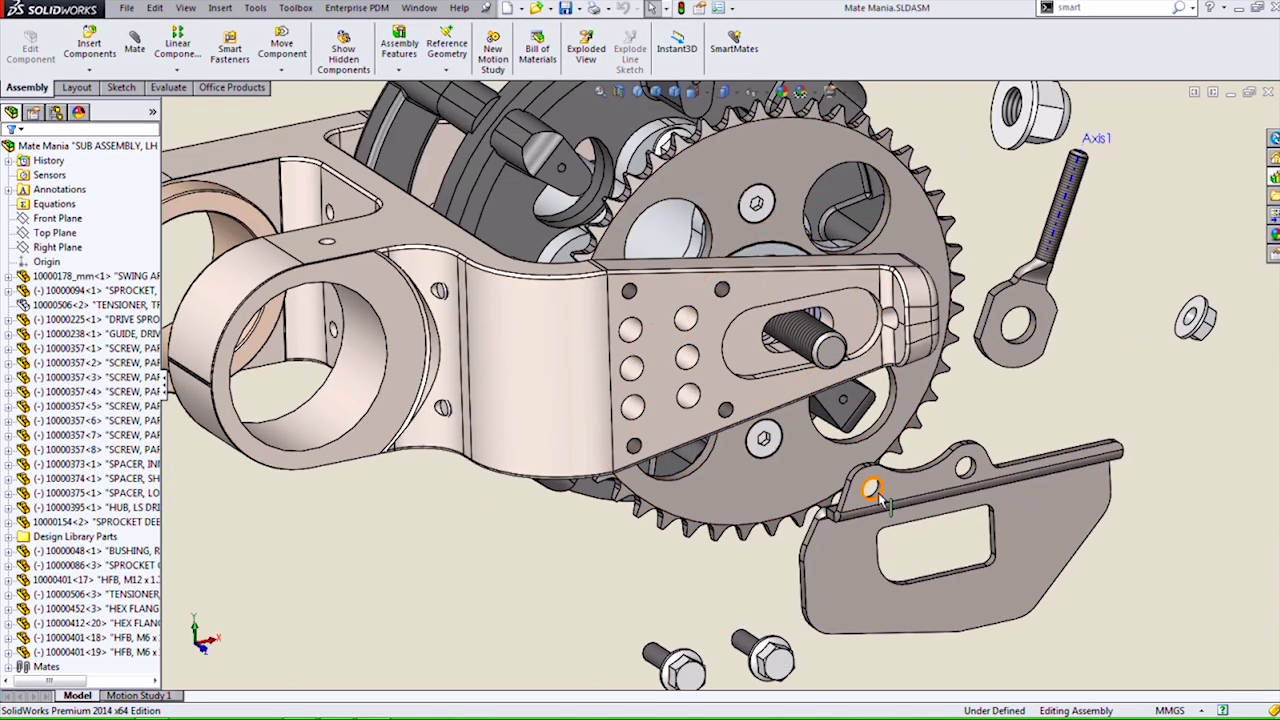
Drag the guard plate's 7 mm hole edge onto the sprocket plate hole to SmartMate it
click(874, 491)
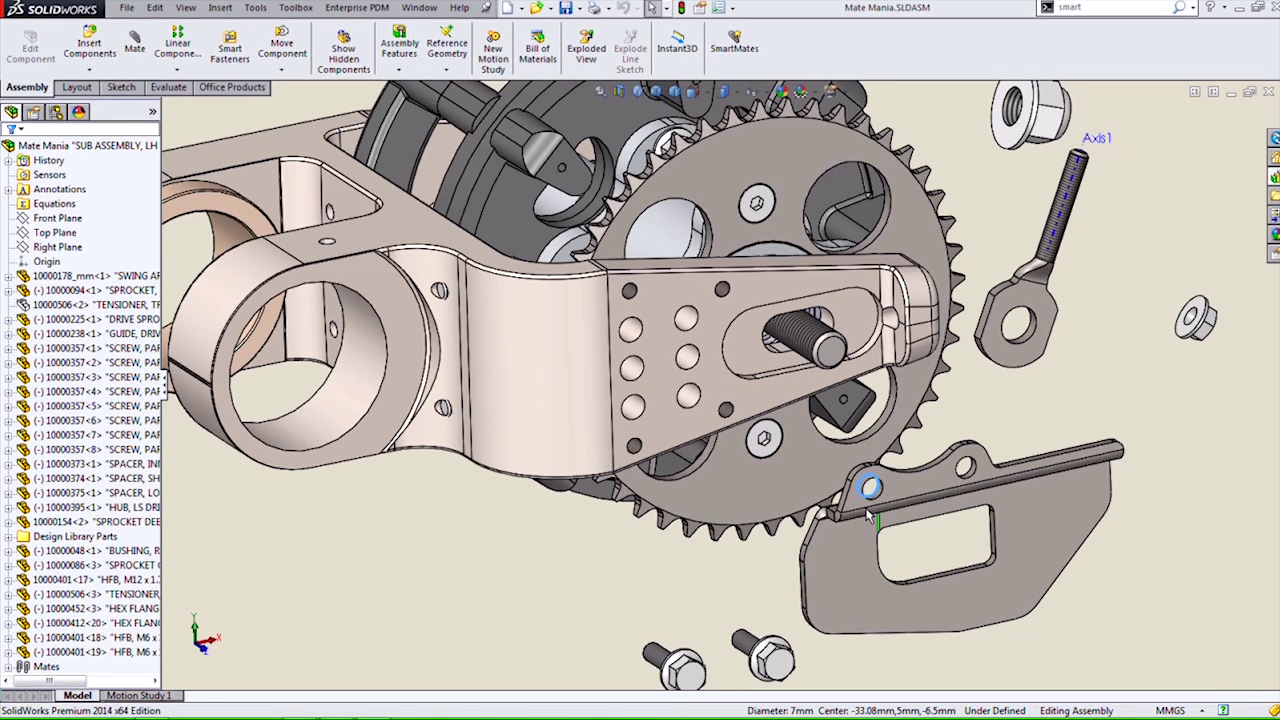
alt+drag(868, 516, 643, 453)
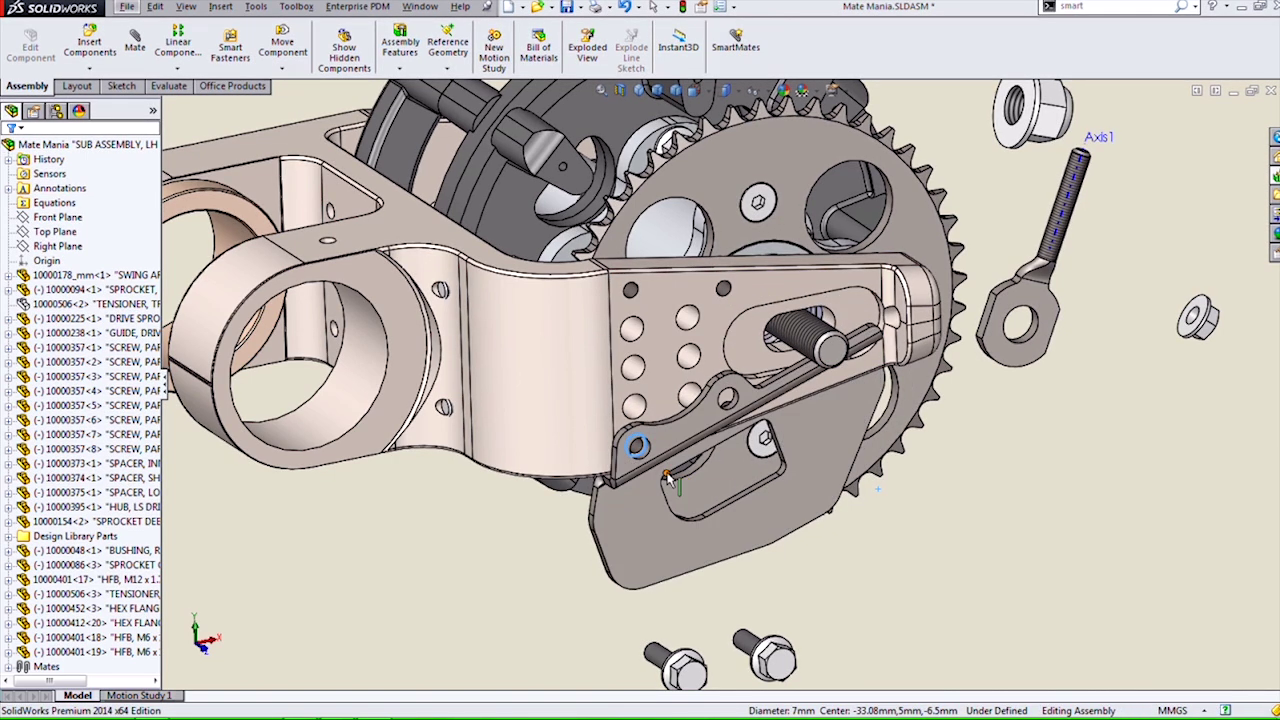
click(697, 140)
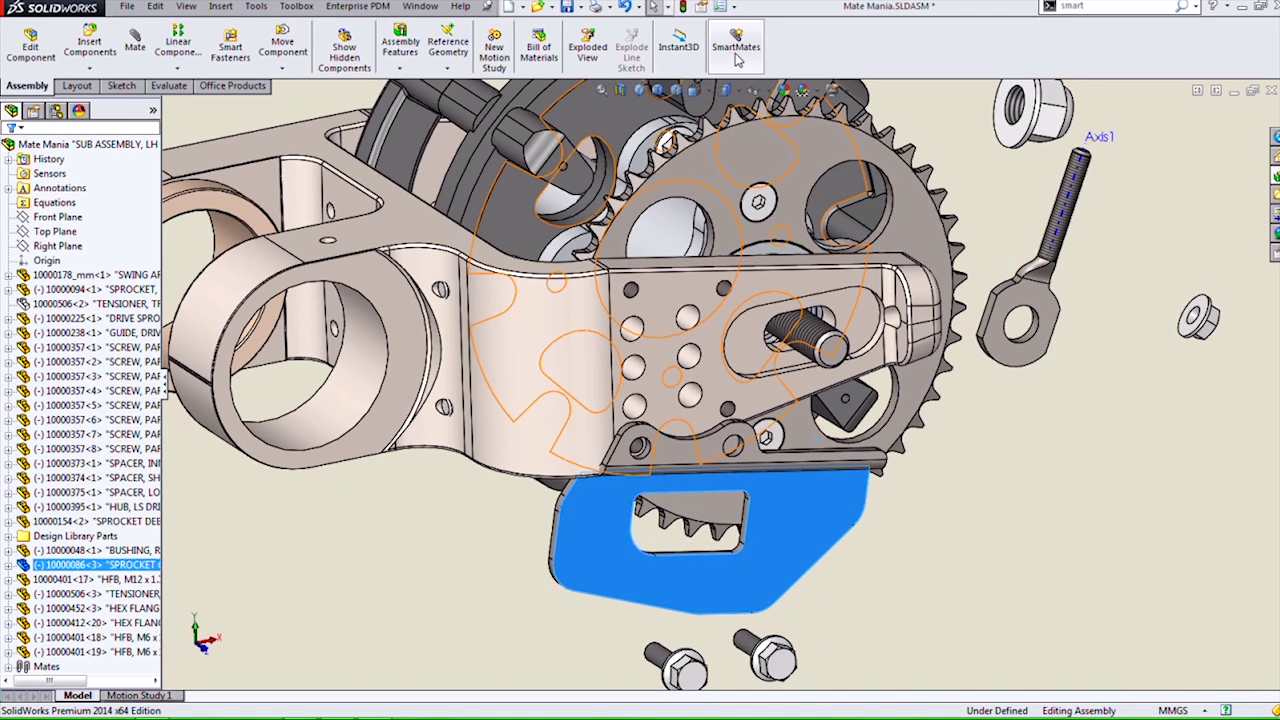
click(718, 6)
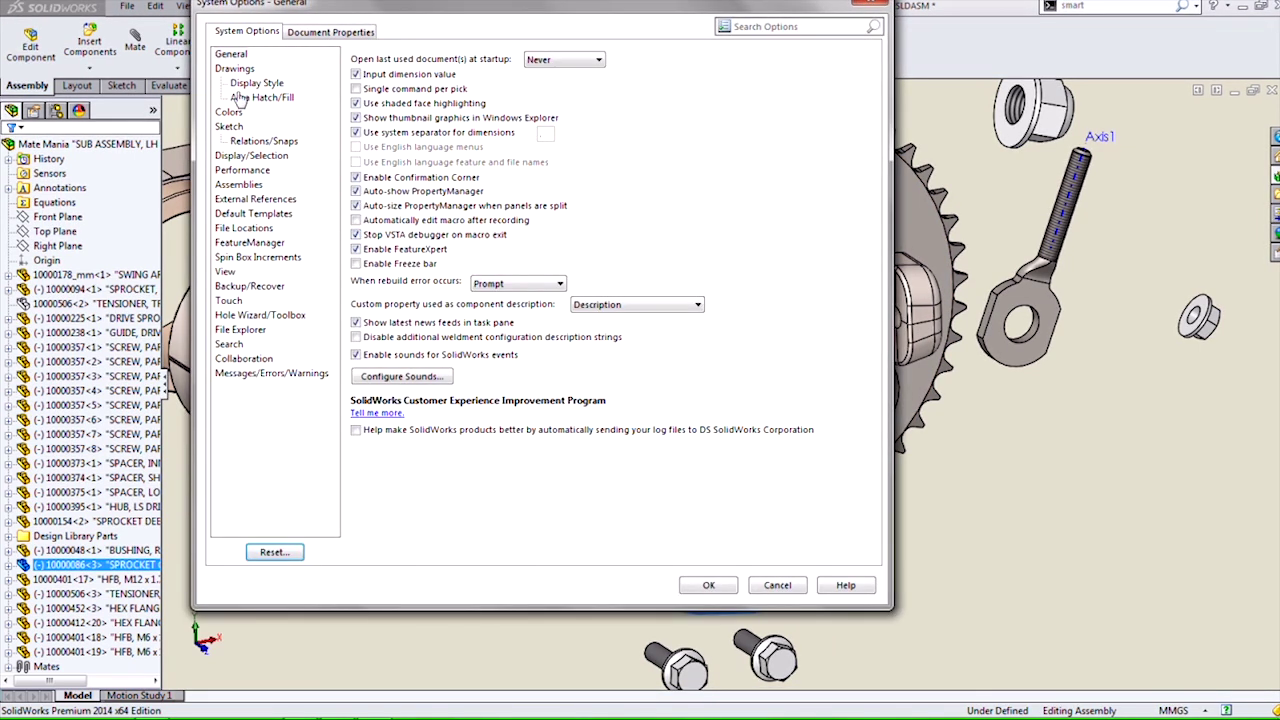
click(238, 172)
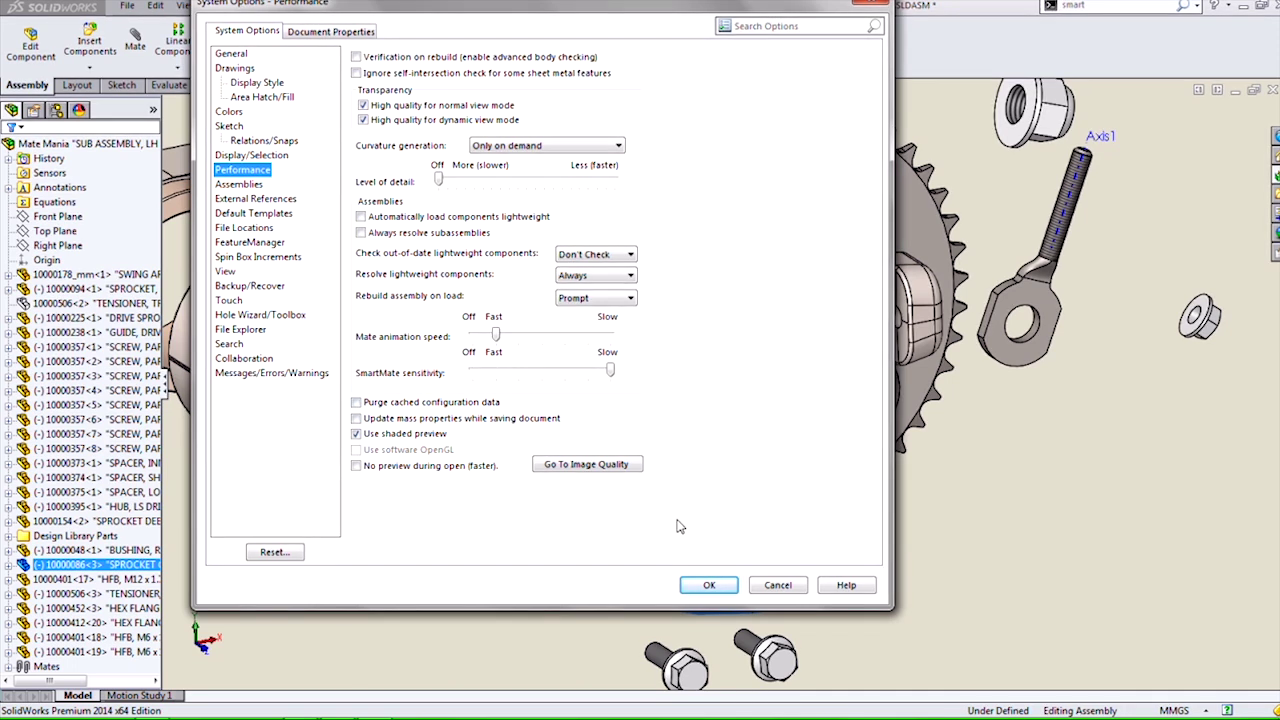
click(724, 591)
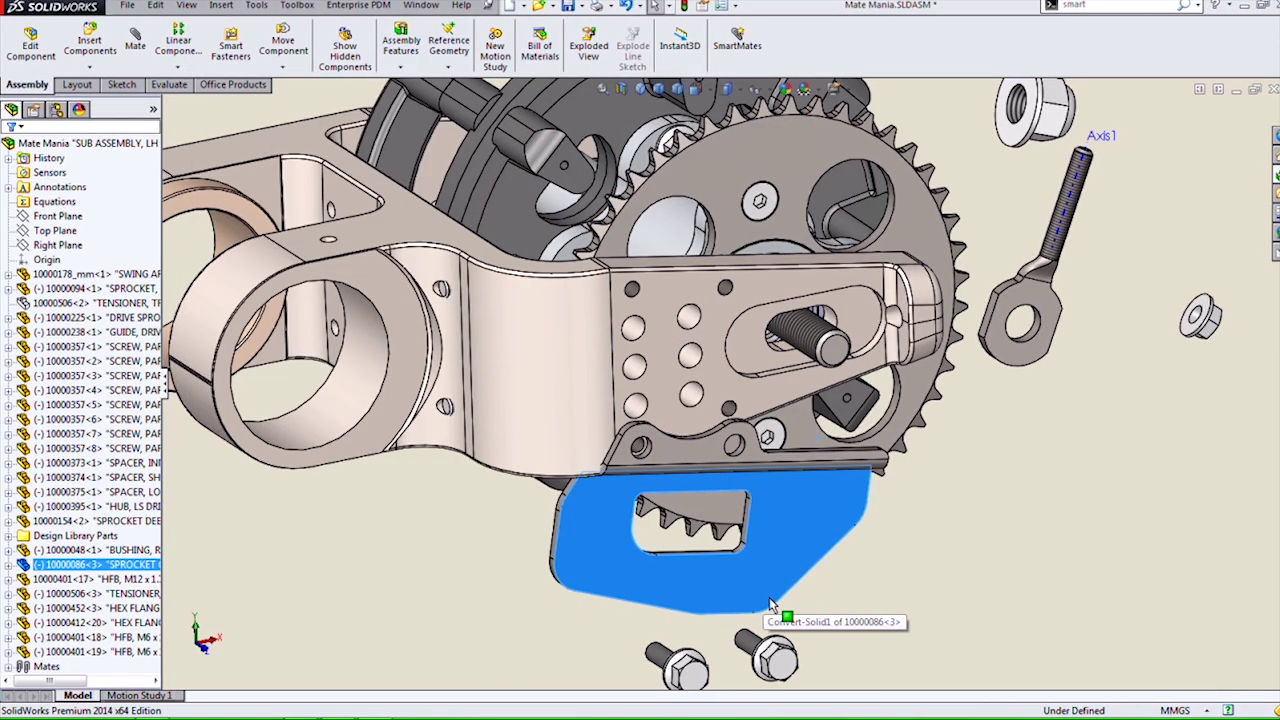
SmartMate a loose flange bolt into the guard plate hole with Lock Rotation enabled
click(938, 573)
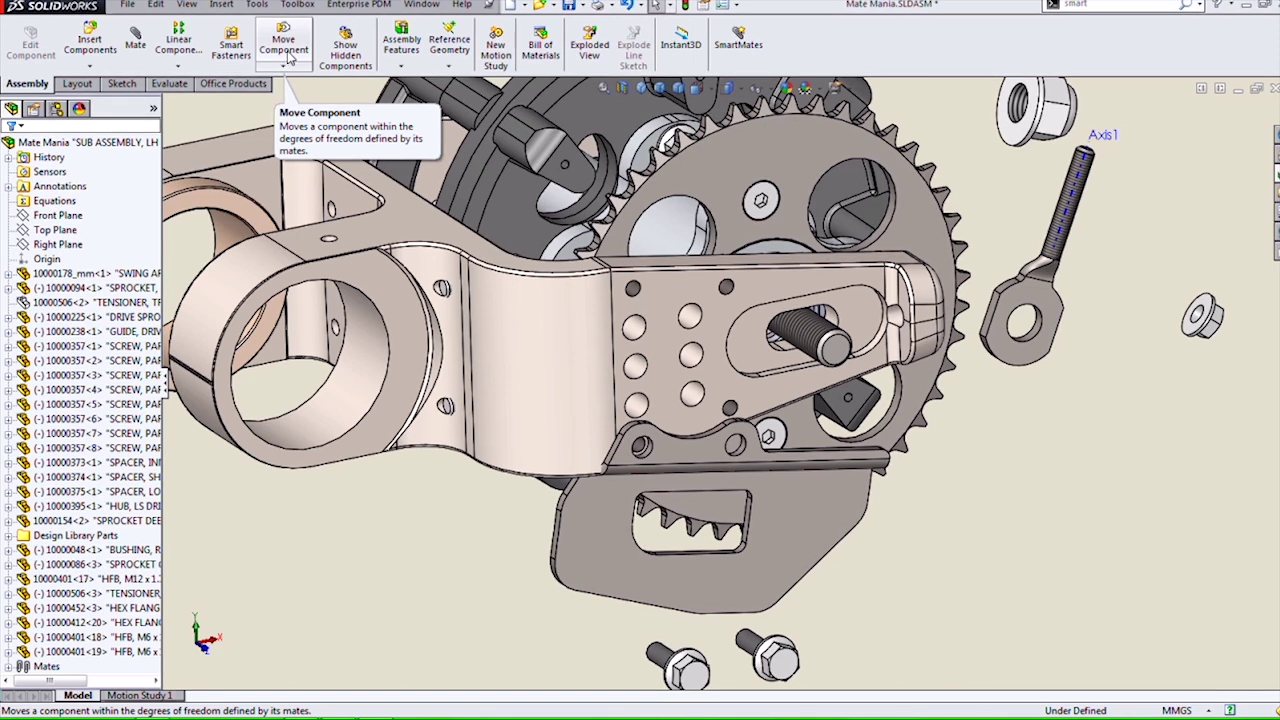
click(285, 50)
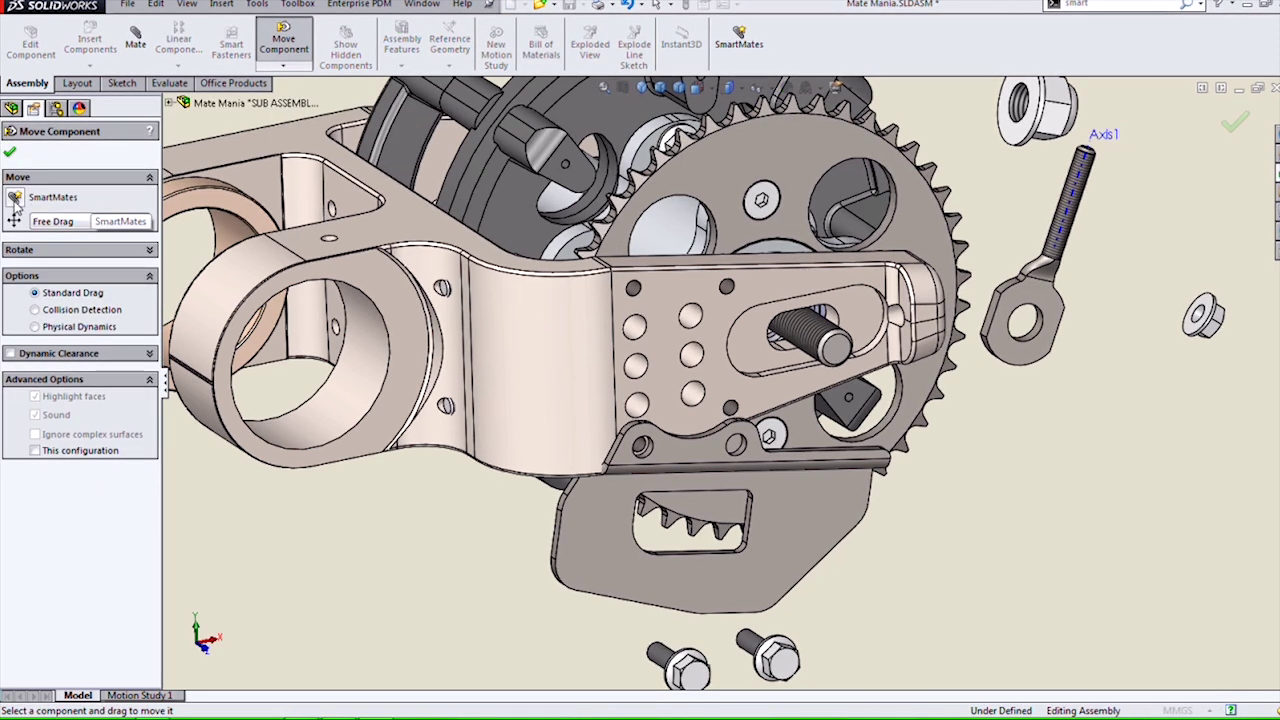
click(15, 200)
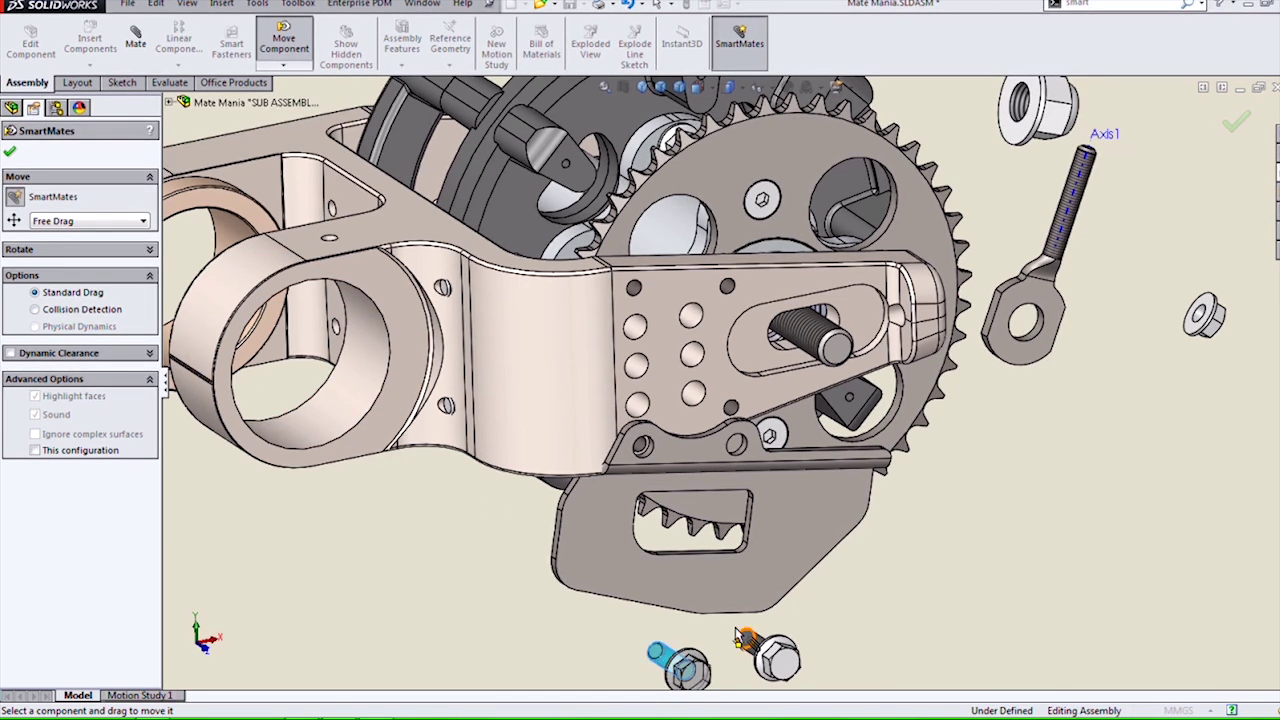
scroll(643, 490, down, 5)
drag(643, 486, 710, 370)
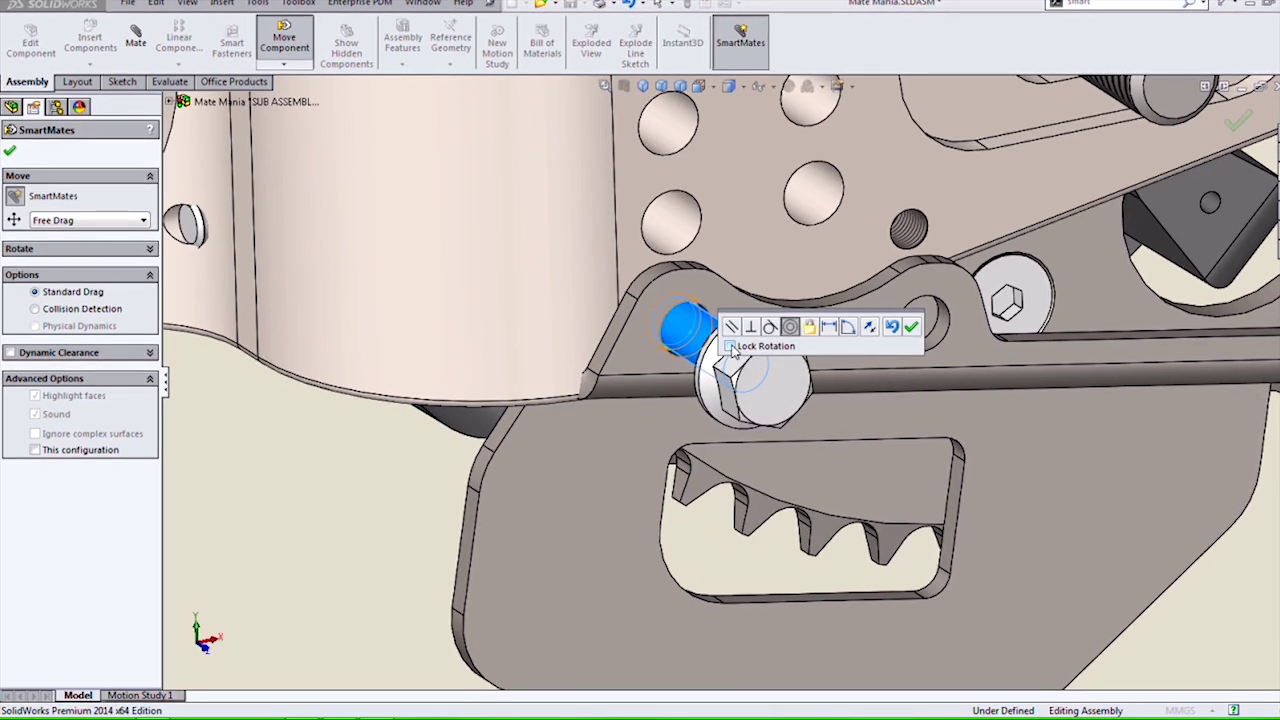
click(731, 346)
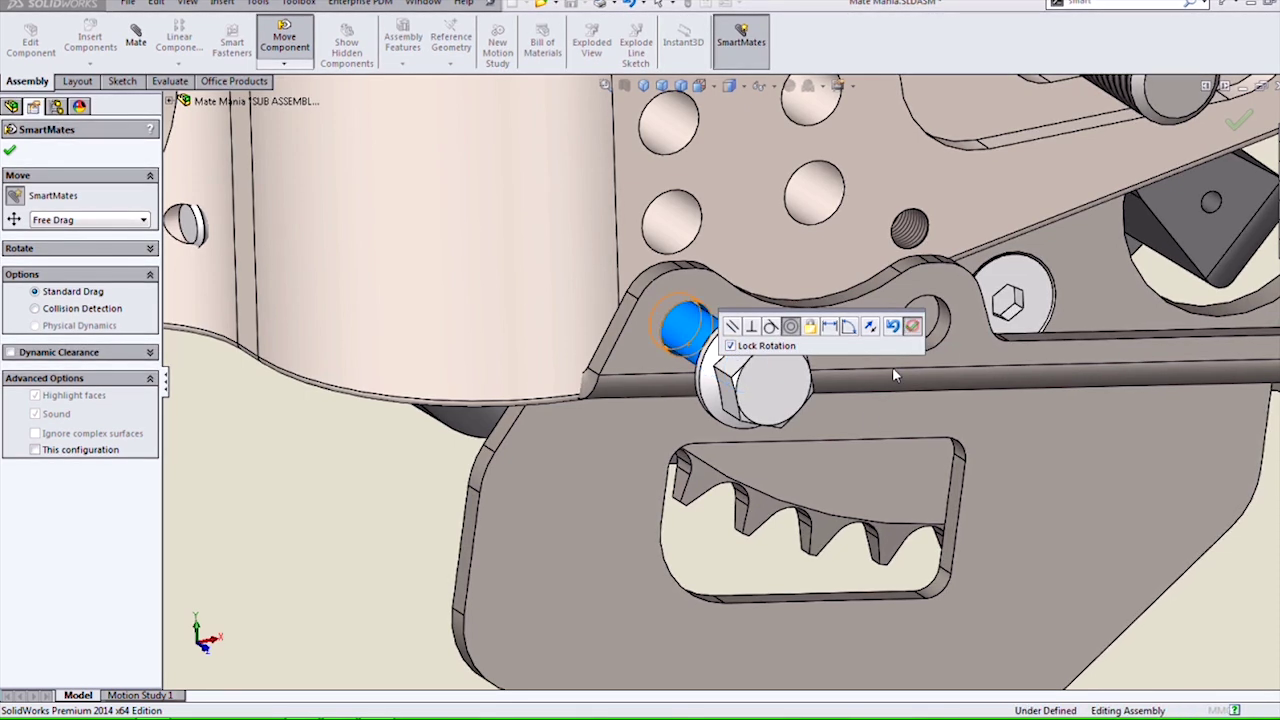
click(912, 328)
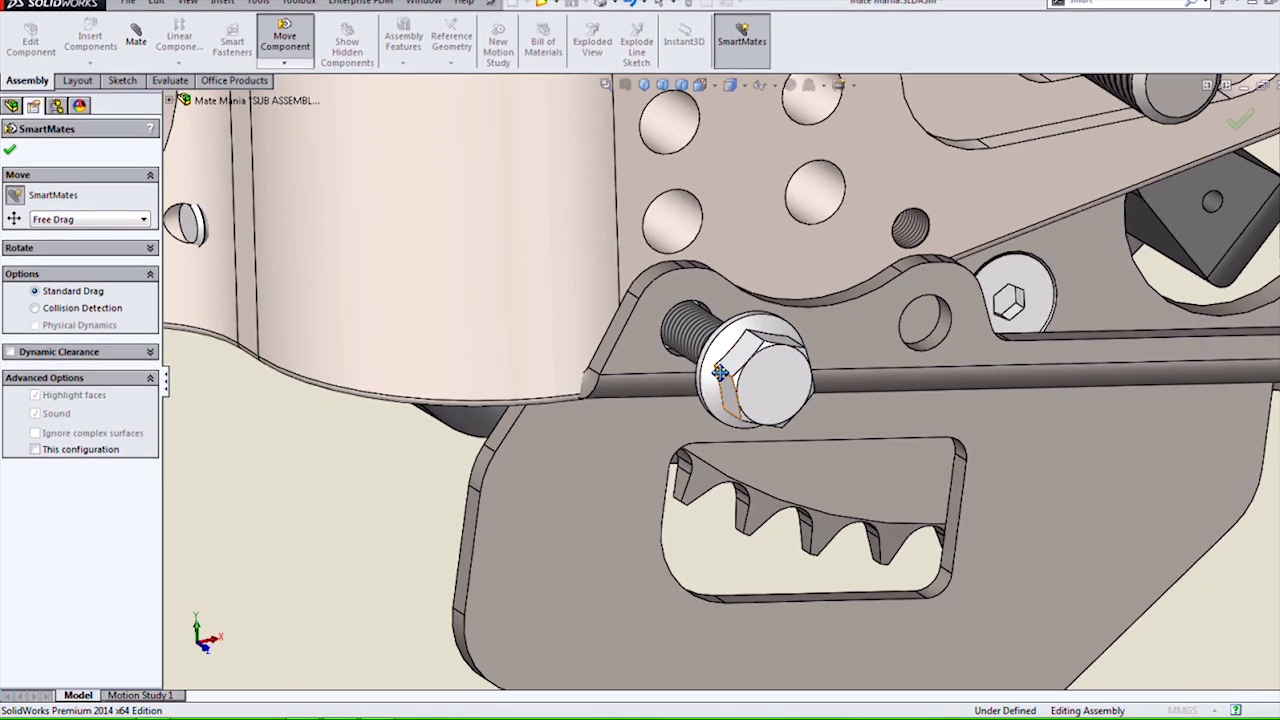
SmartMate a flange nut onto the bolt end behind the guard plate, then orbit back
click(33, 148)
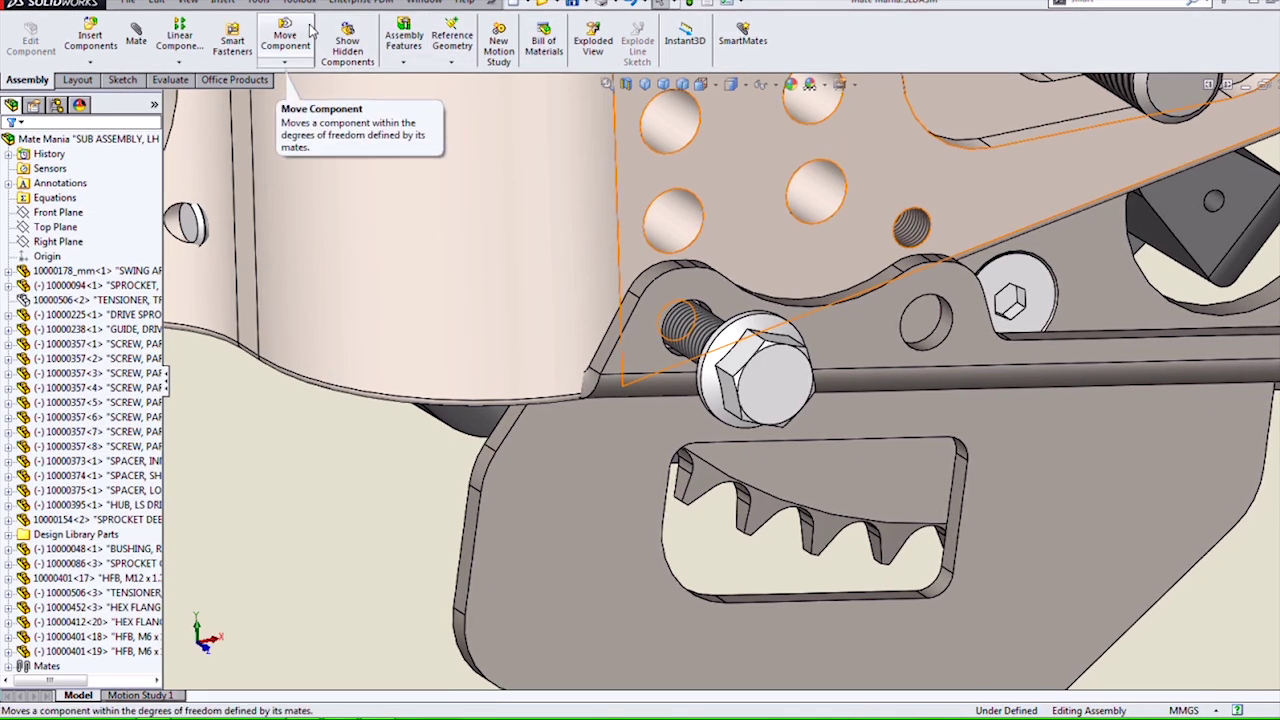
click(745, 42)
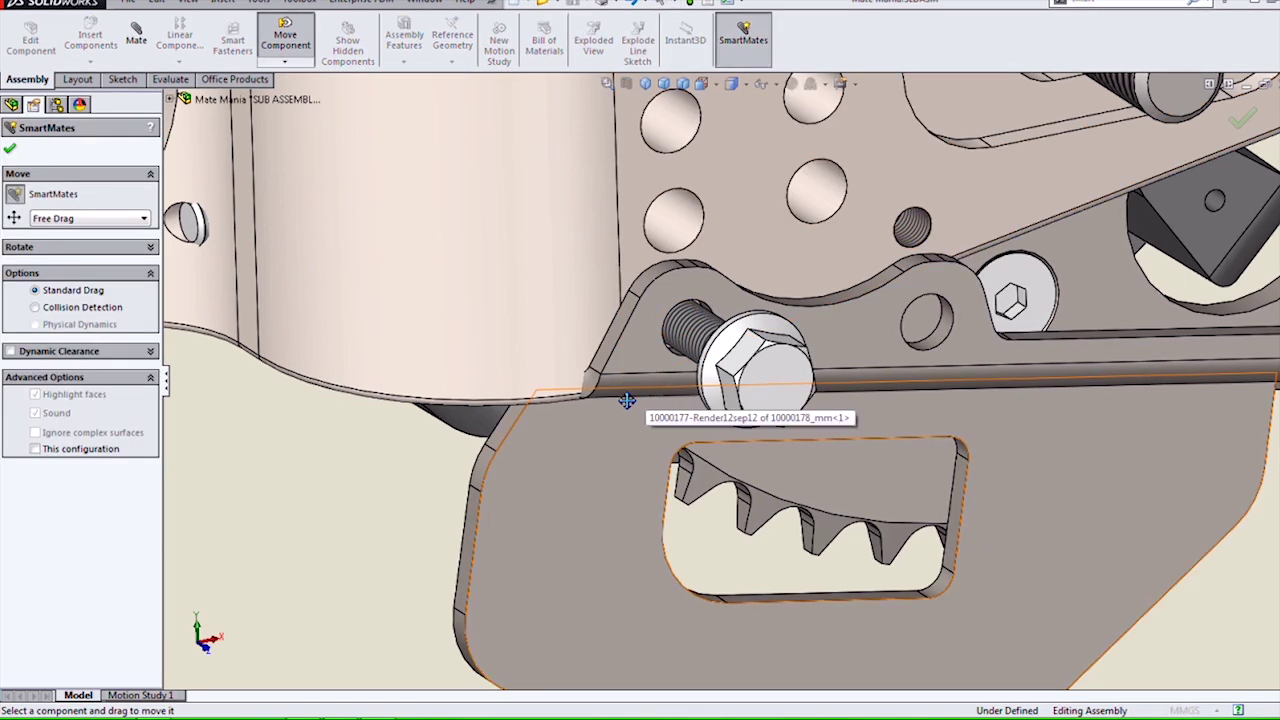
click(660, 358)
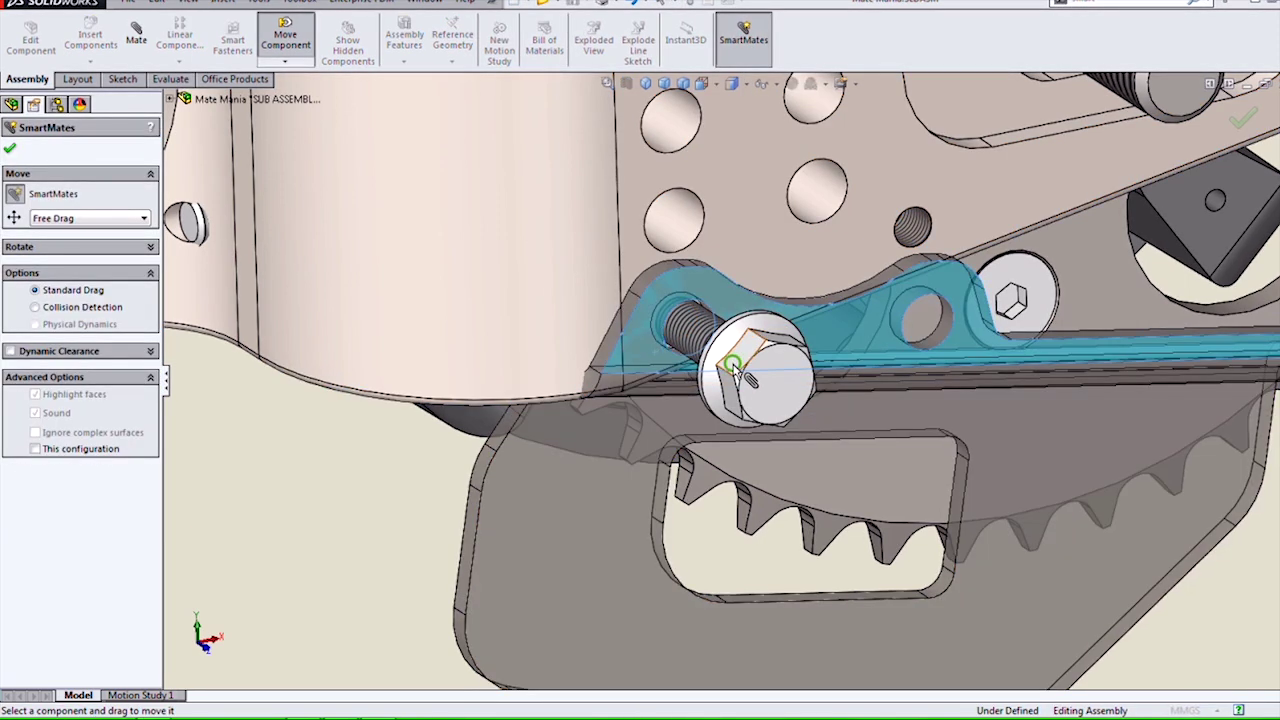
middle_drag(737, 363, 877, 363)
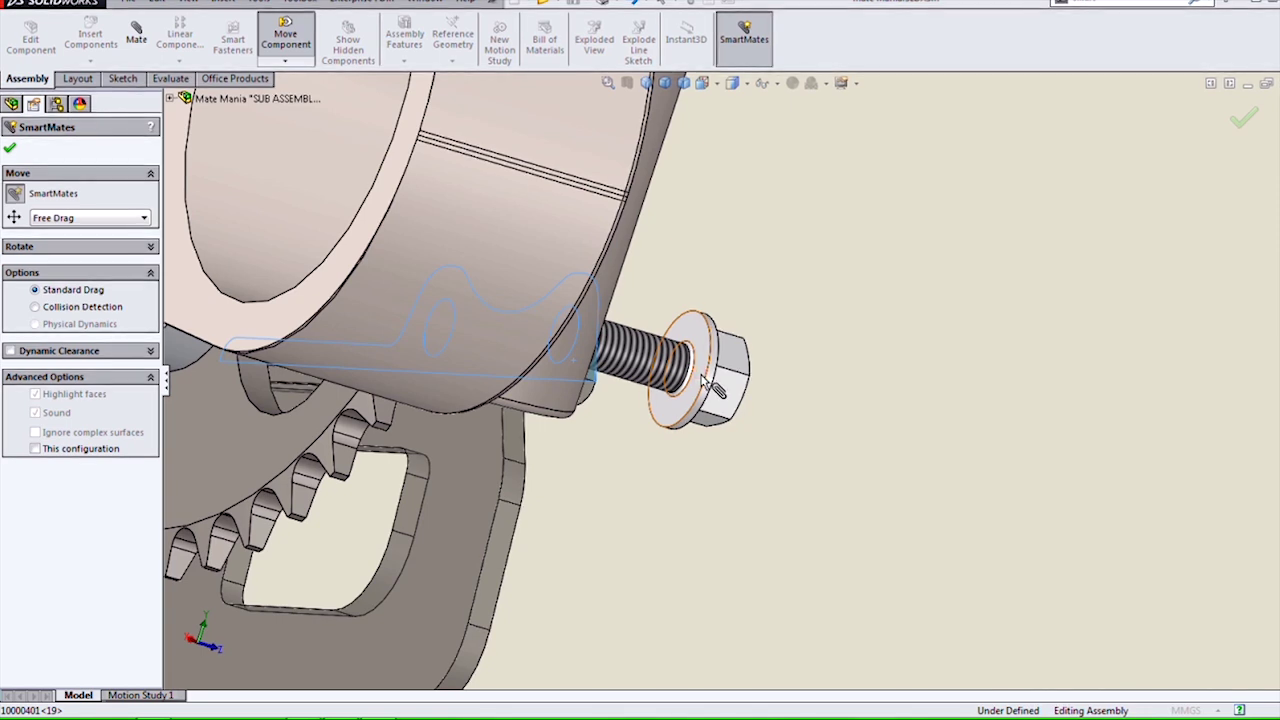
click(712, 388)
click(878, 357)
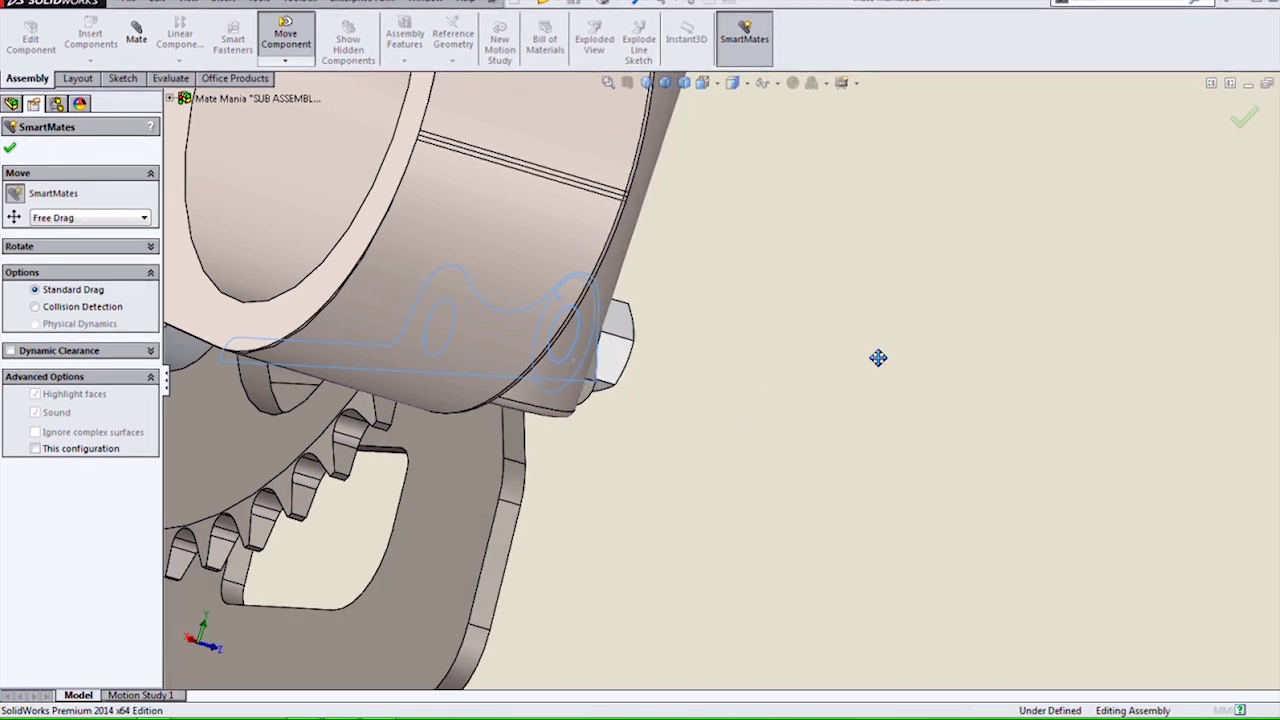
middle_drag(878, 357, 1143, 334)
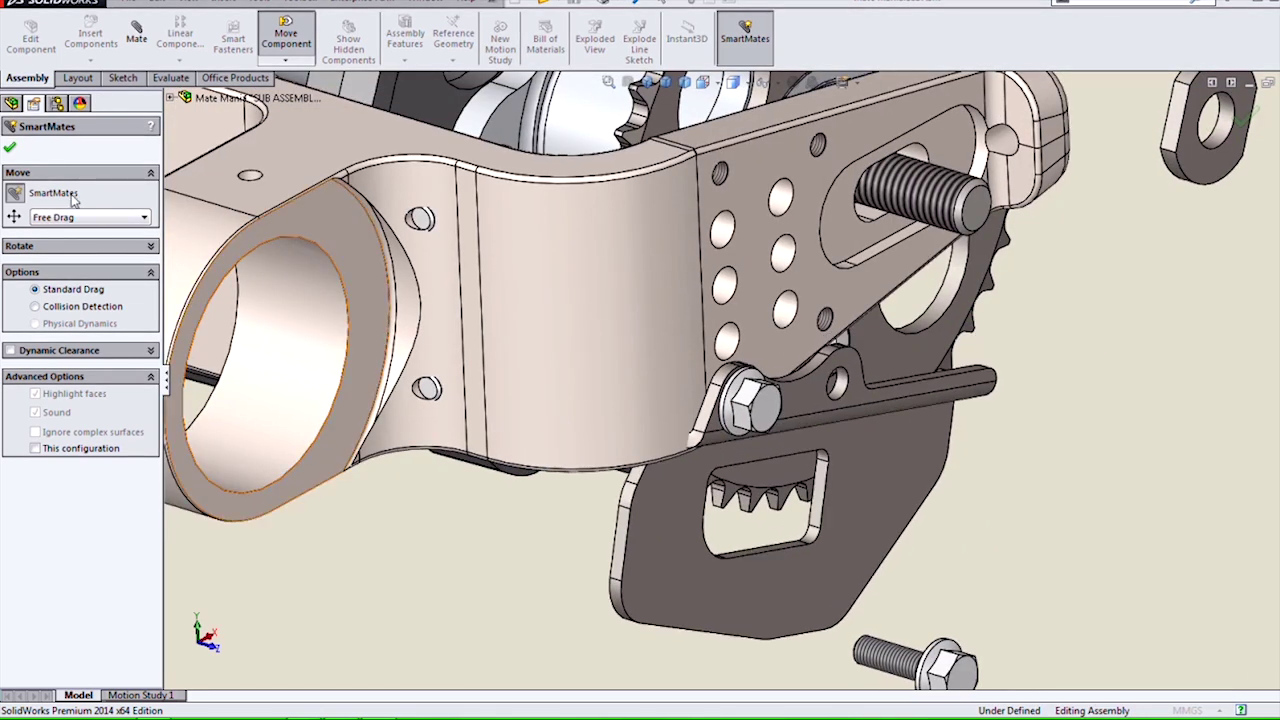
In the Mate tool (M), select the guard plate's free hole and the second M6 bolt's shank
click(10, 147)
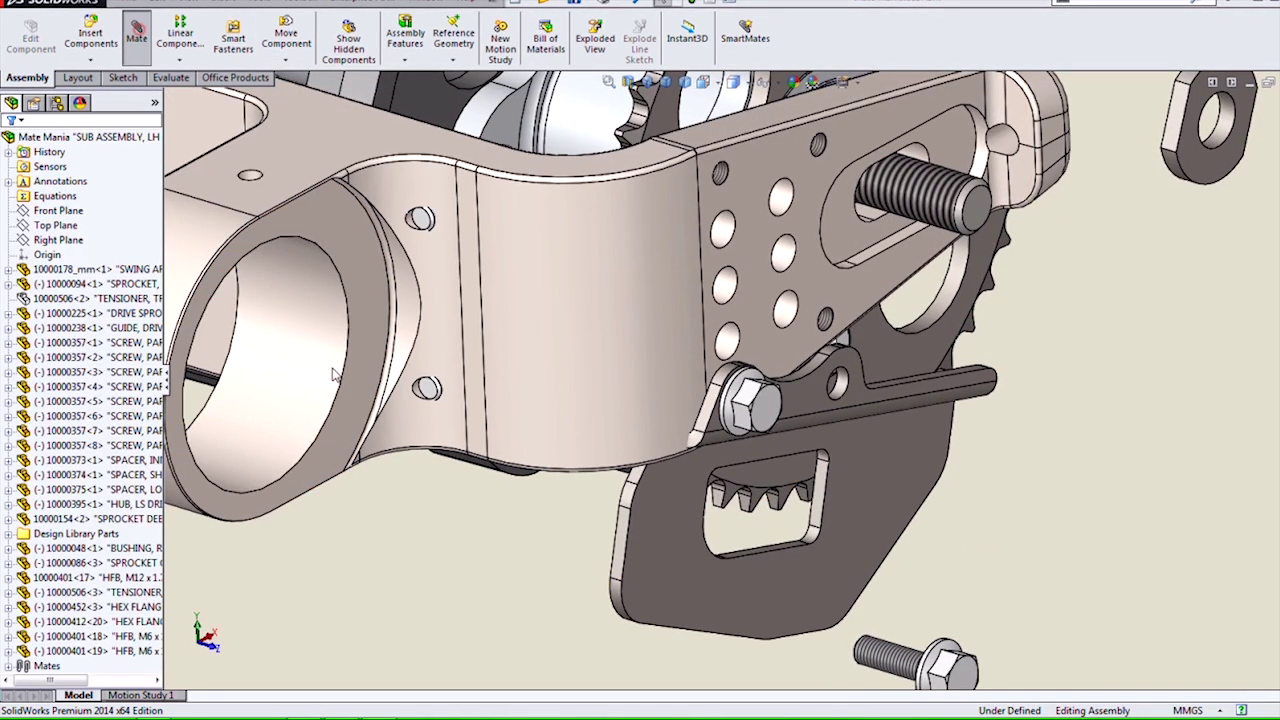
key(m)
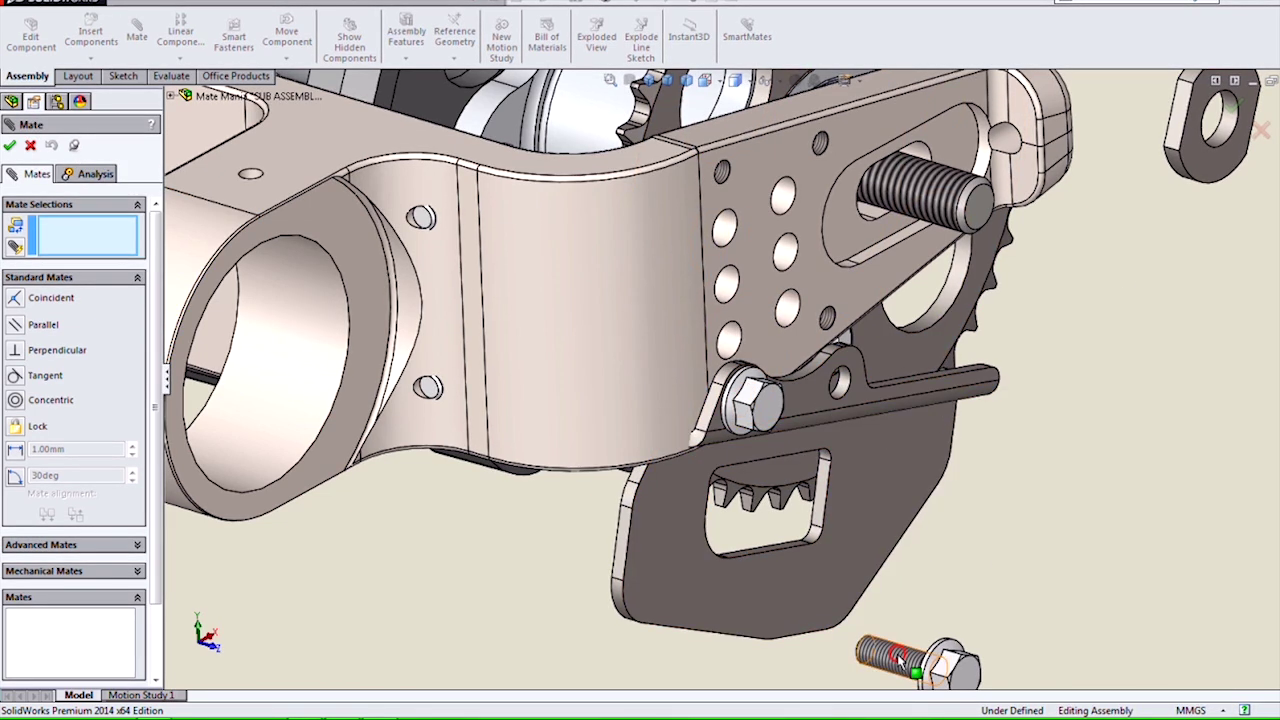
click(845, 383)
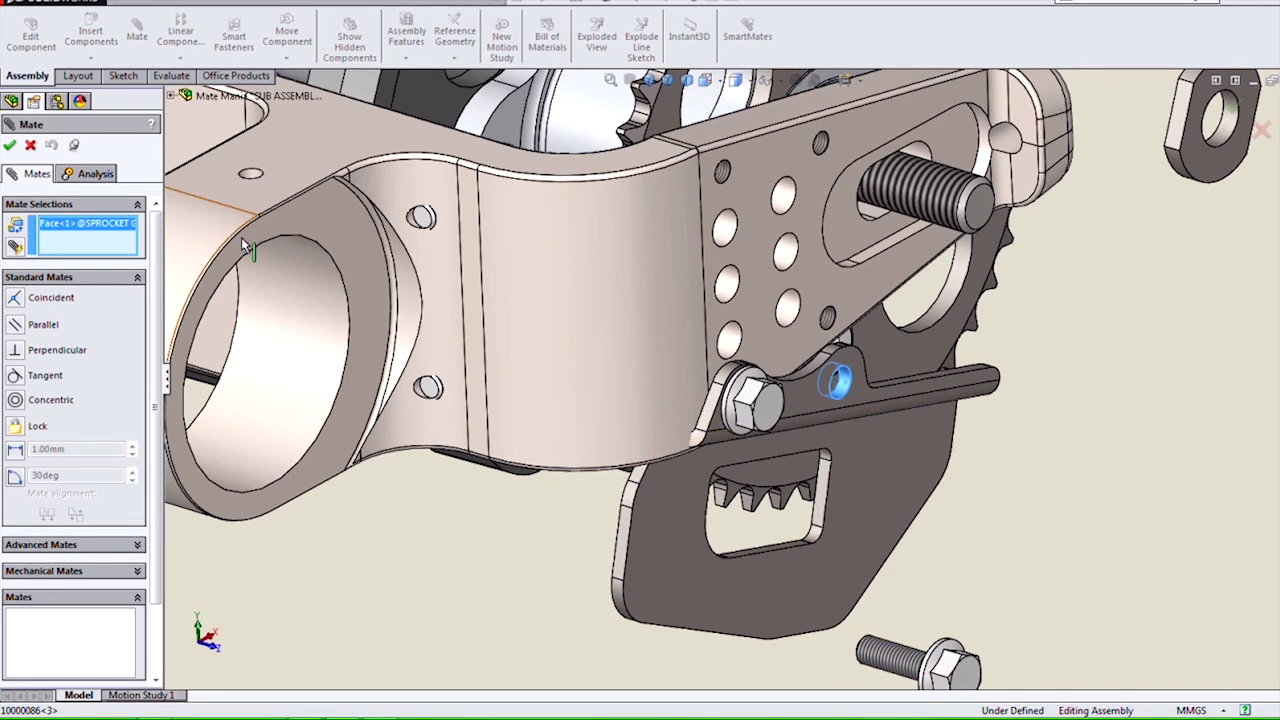
click(887, 655)
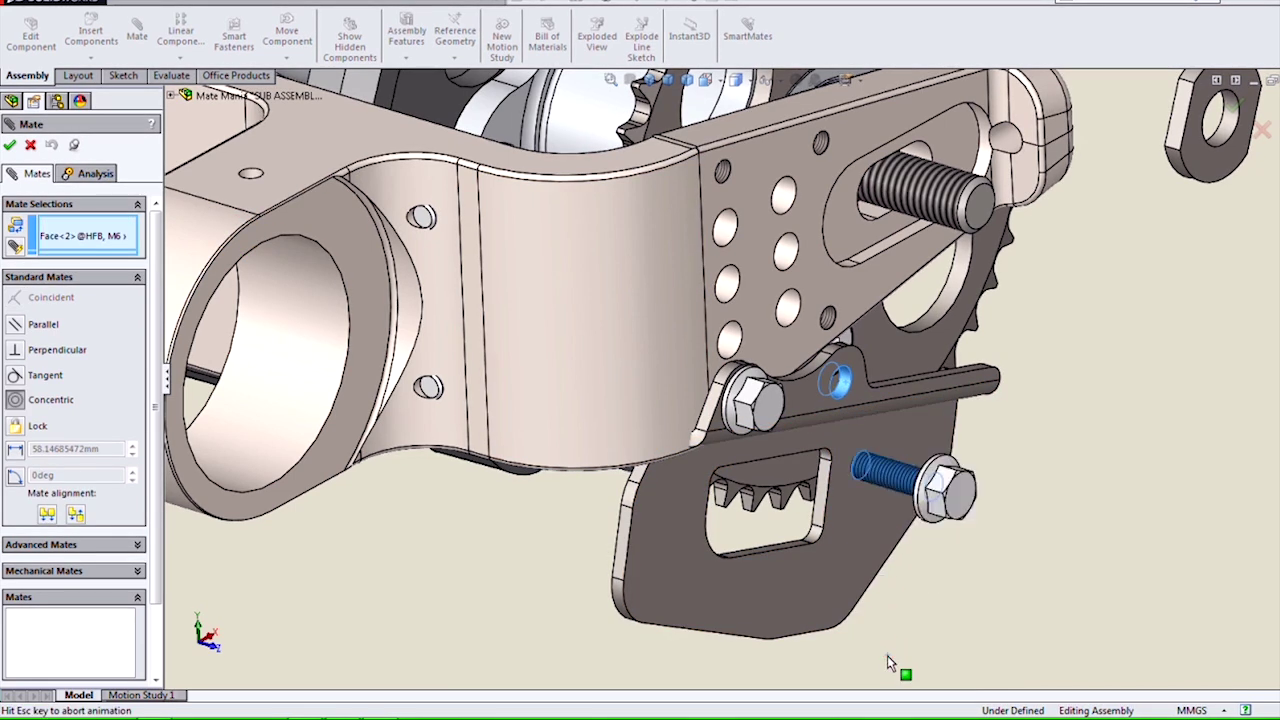
Accept the M6 bolt mate and make the M12 bolt shank concentric with the tensioner eyelet
key(Return)
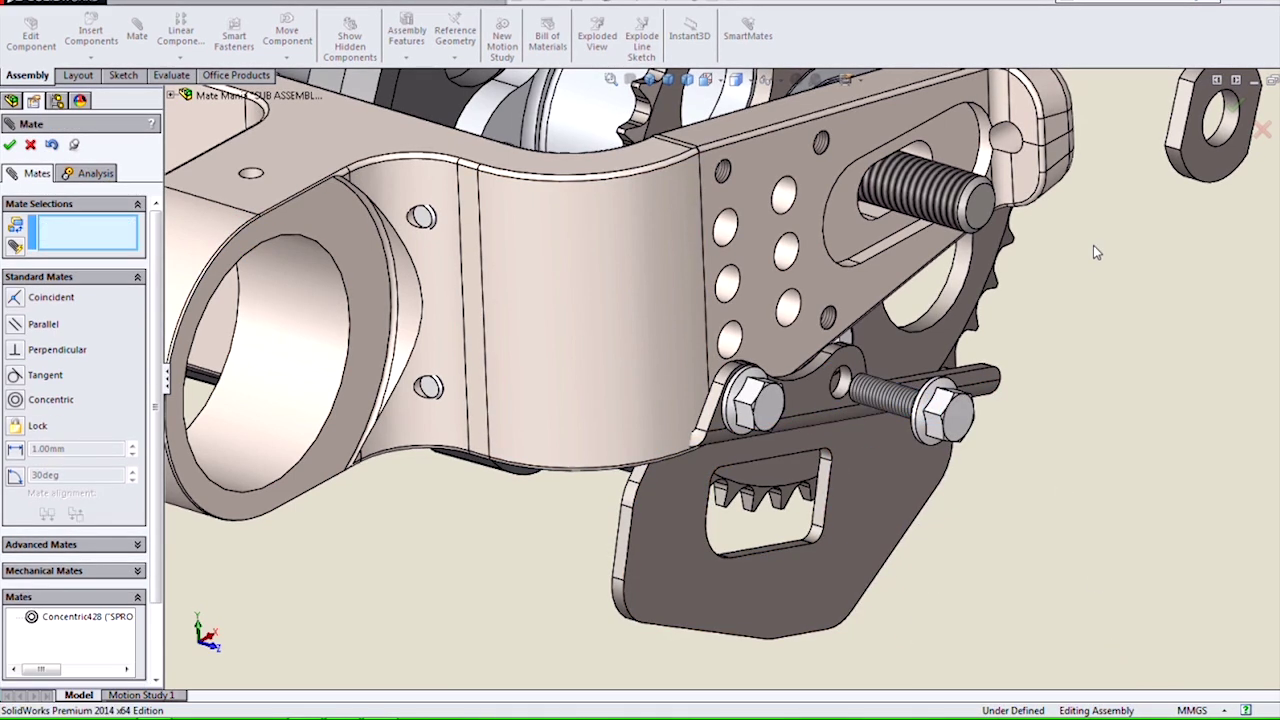
click(930, 205)
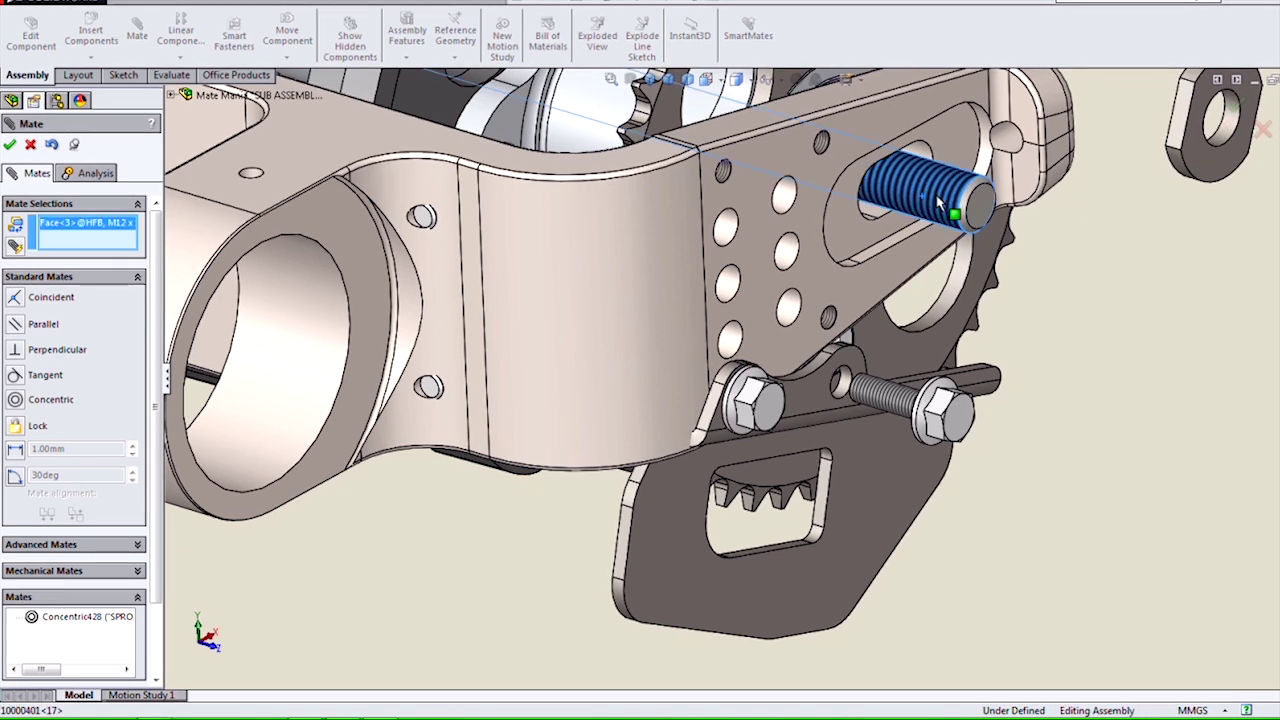
click(1226, 132)
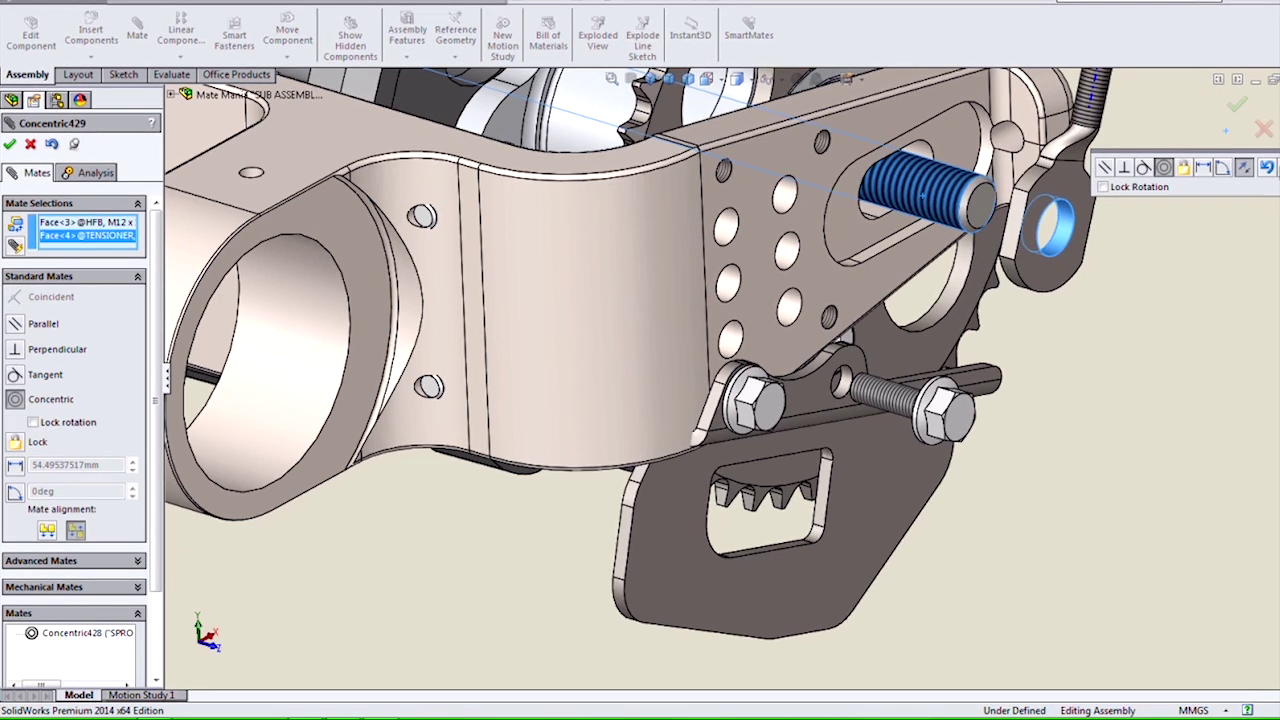
key(Return)
Mate the tensioner rod's axis concentric to the swing-arm hole and close the Mate tool
scroll(1124, 125, up, 3)
scroll(990, 340, down, 2)
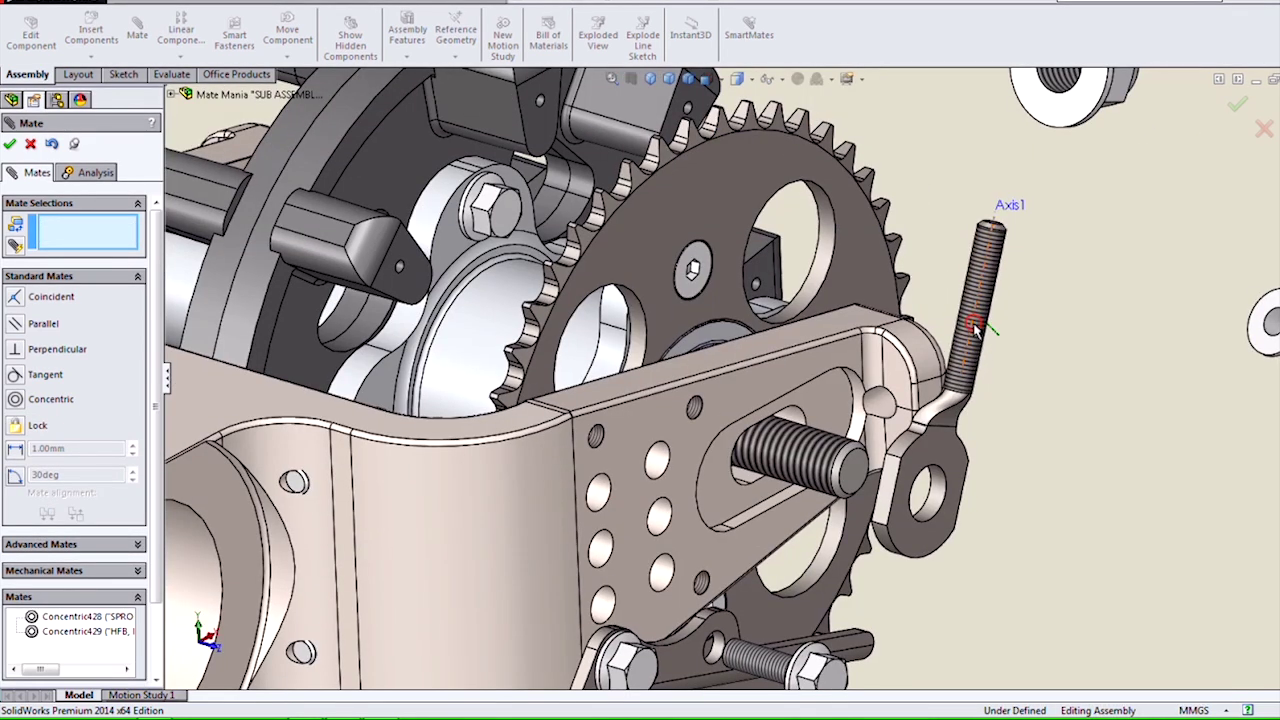
click(968, 326)
click(877, 412)
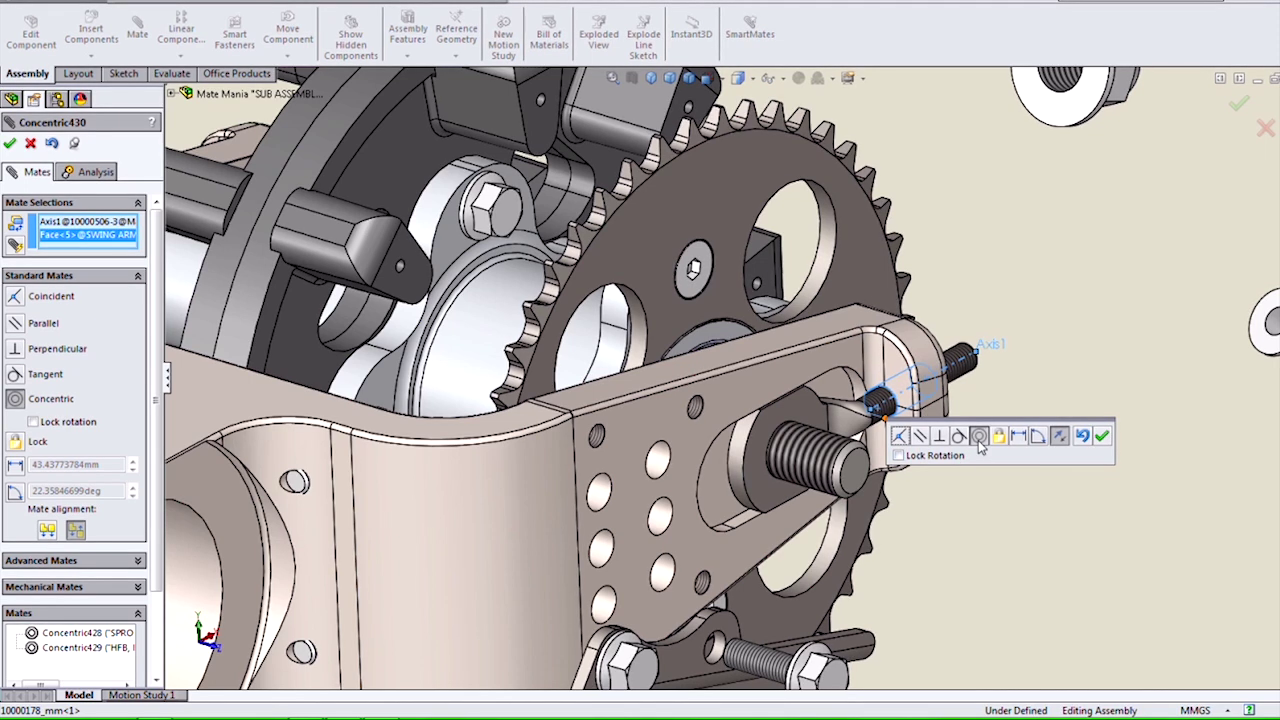
click(1103, 436)
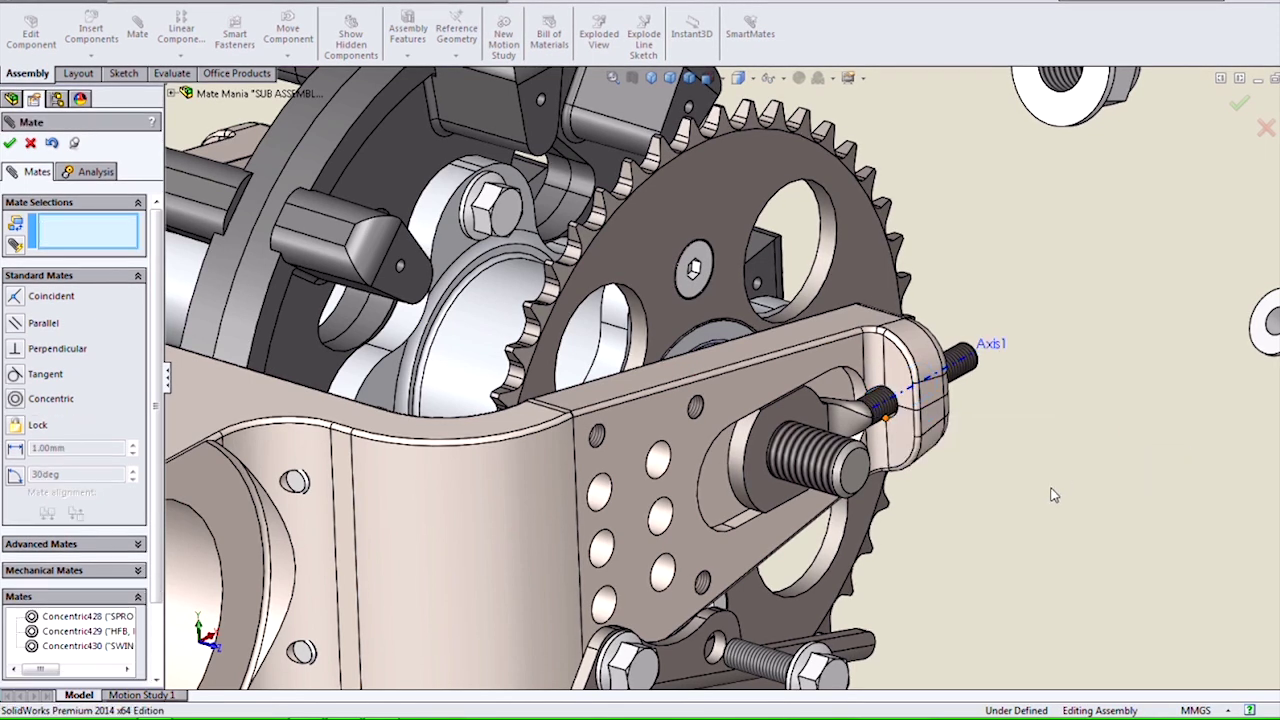
click(10, 143)
middle_drag(491, 286, 643, 318)
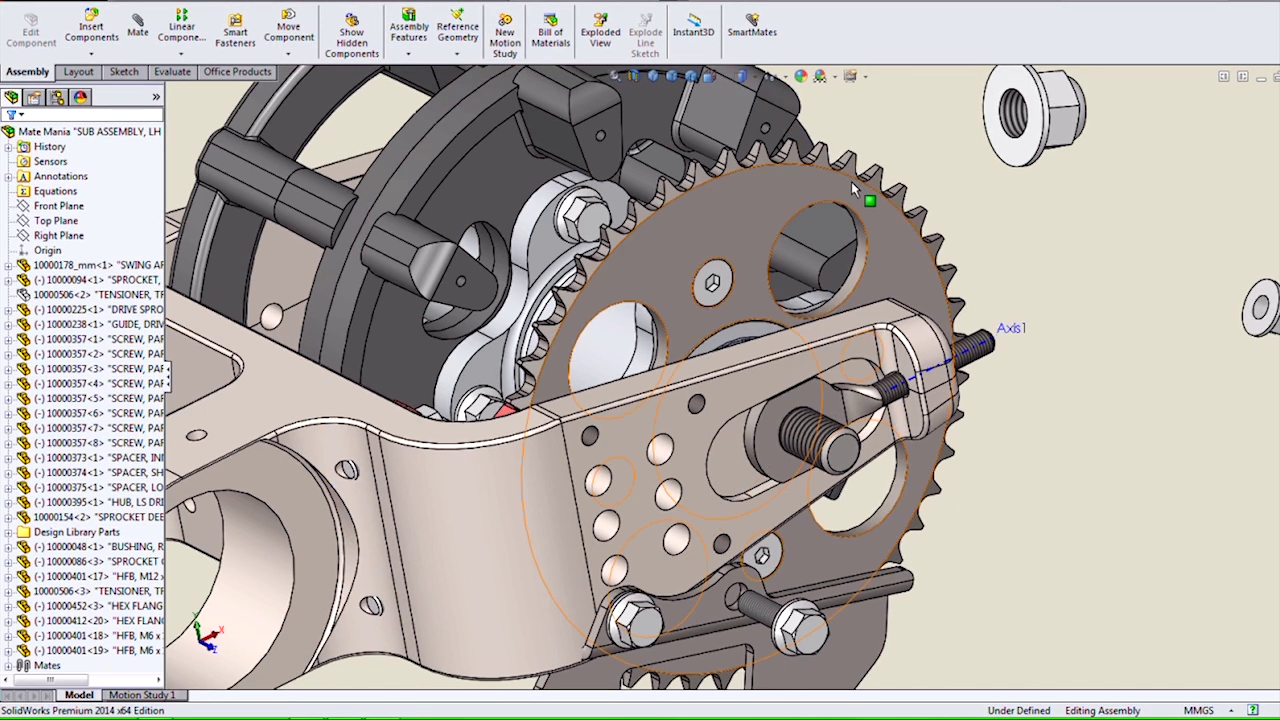
Mate the M12 hex flange nut concentric to its bolt and flush against the tensioner
click(1010, 122)
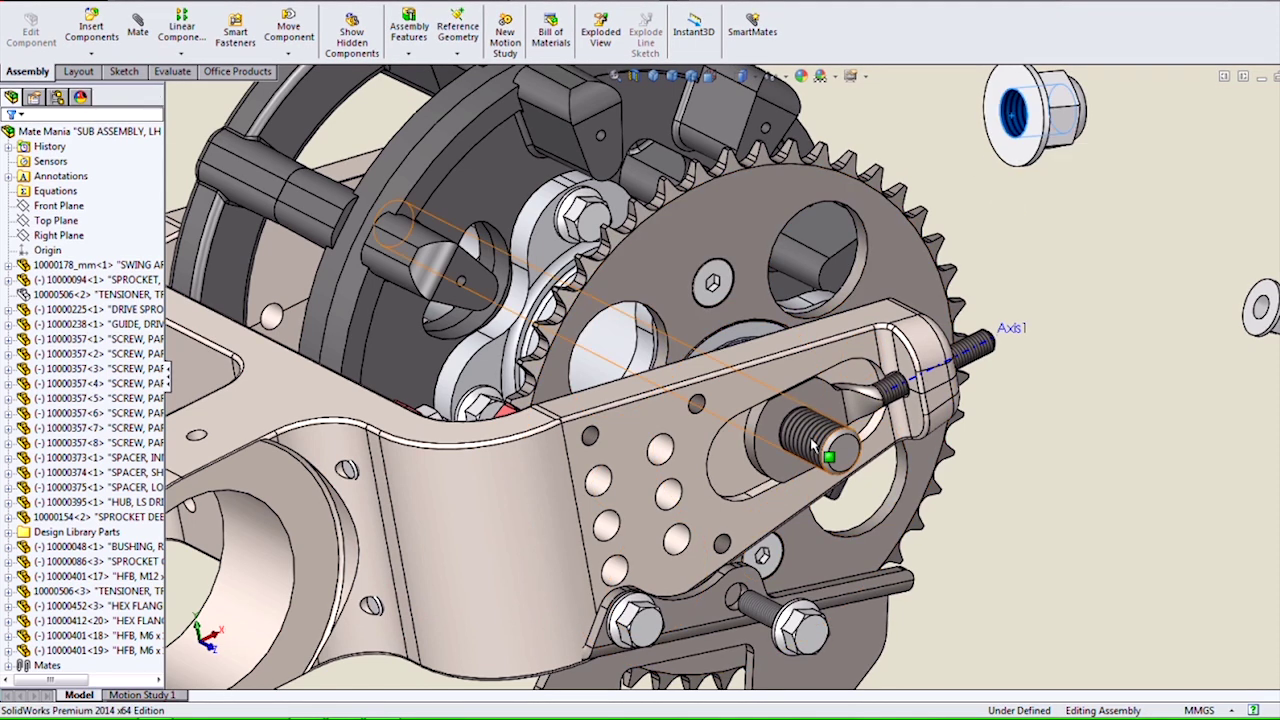
ctrl+click(813, 447)
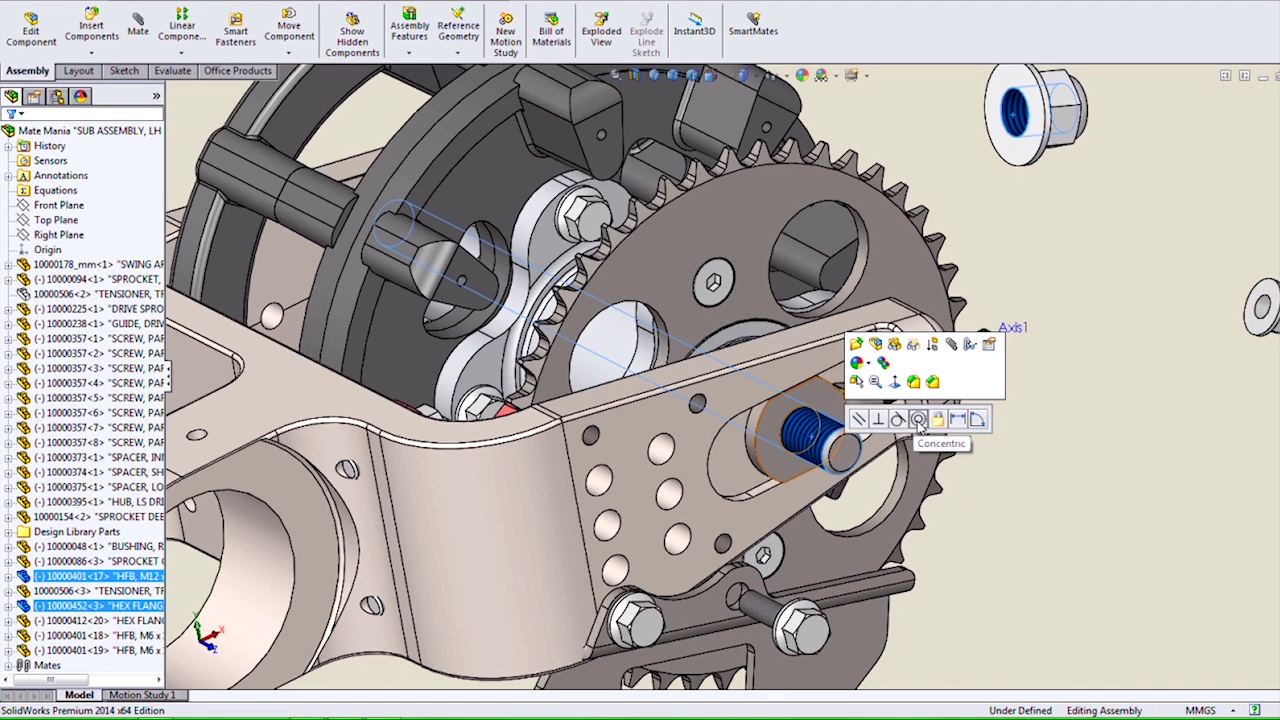
click(918, 420)
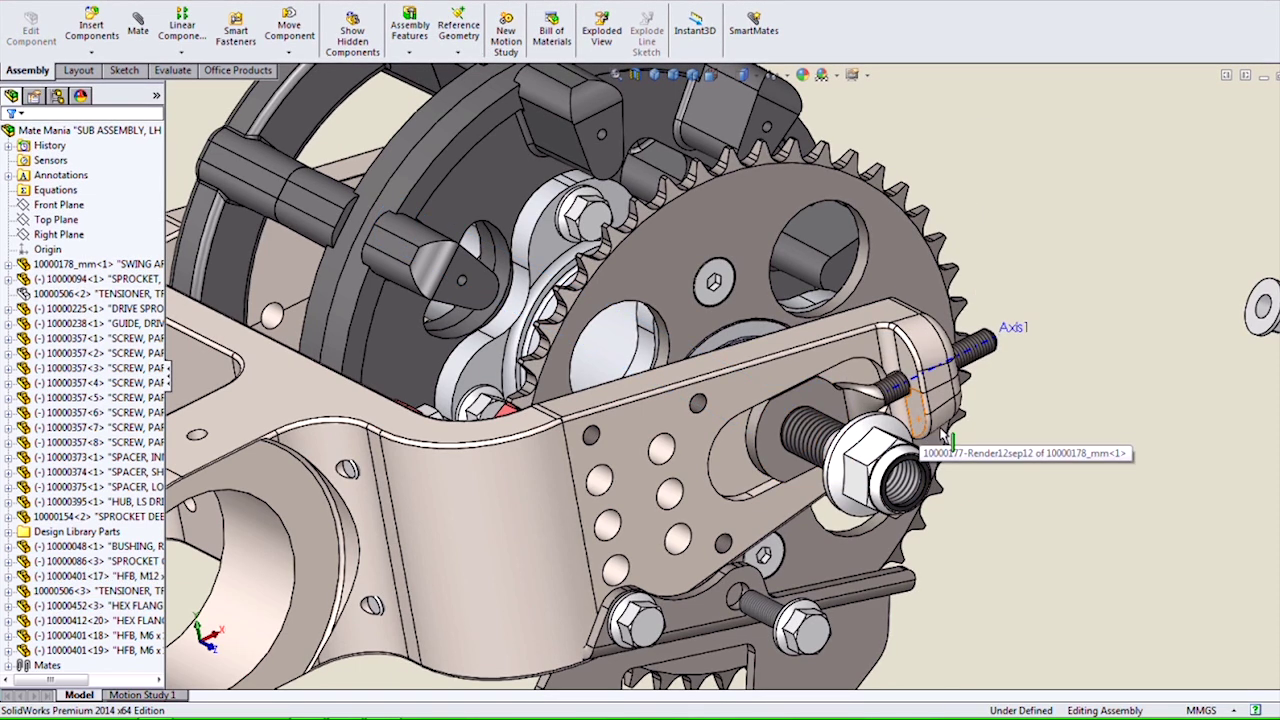
click(848, 449)
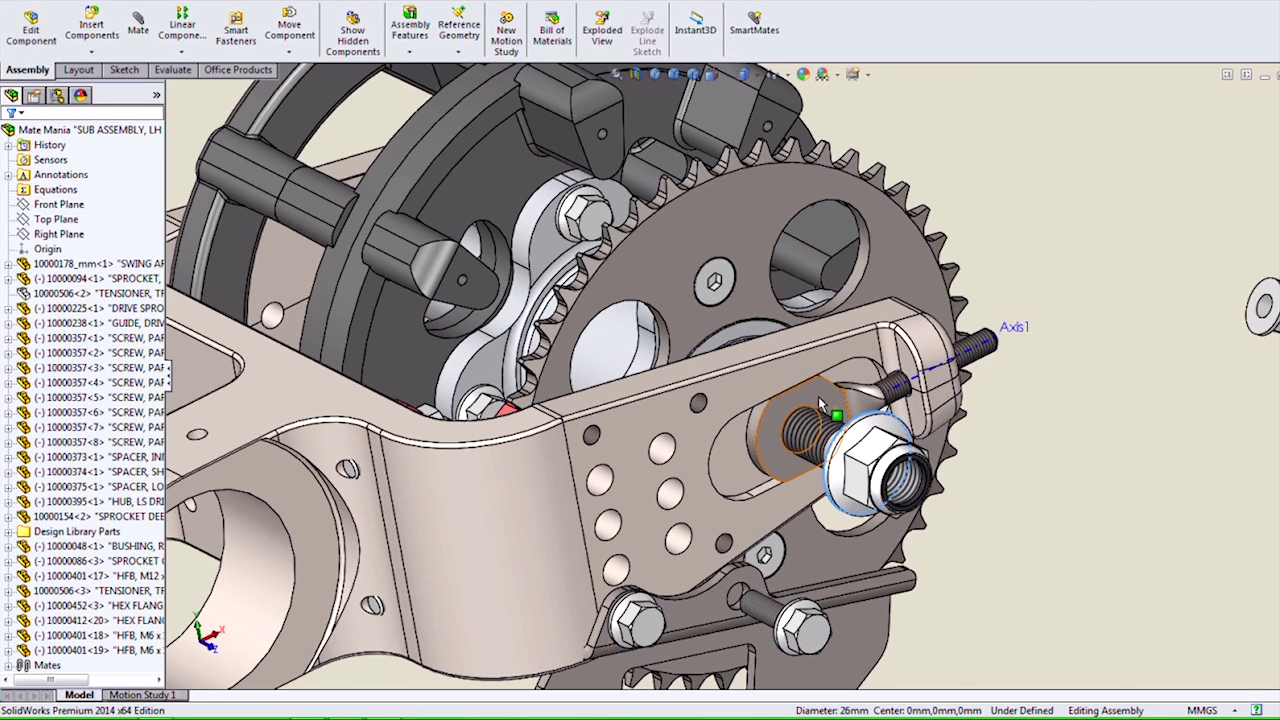
ctrl+click(818, 402)
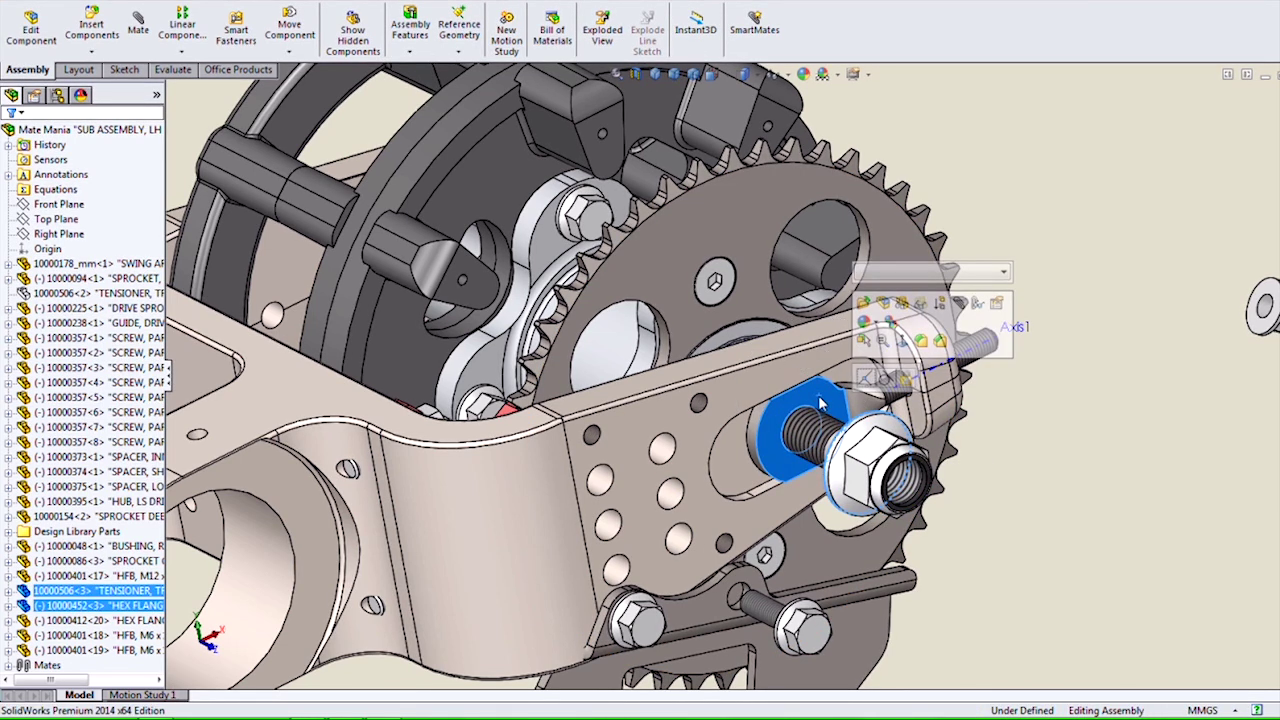
click(883, 378)
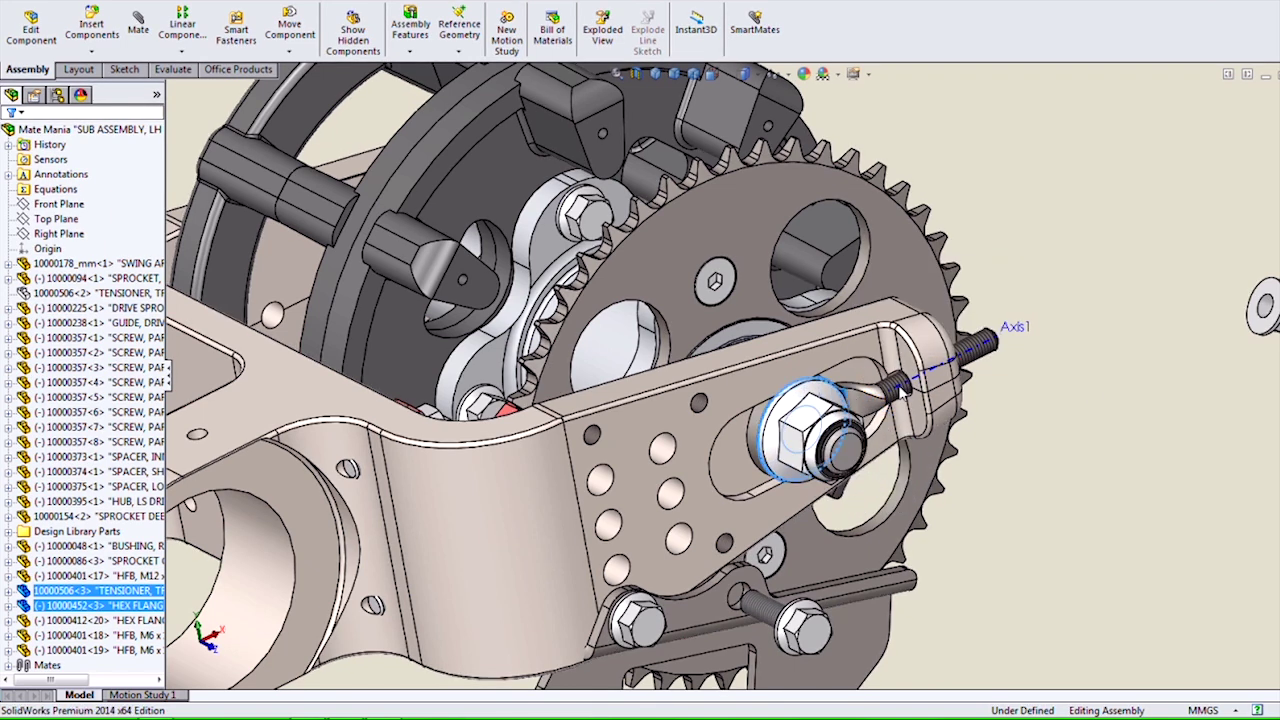
Make the M6 hex flange nut concentric with the tensioner stud on Axis1
click(1265, 308)
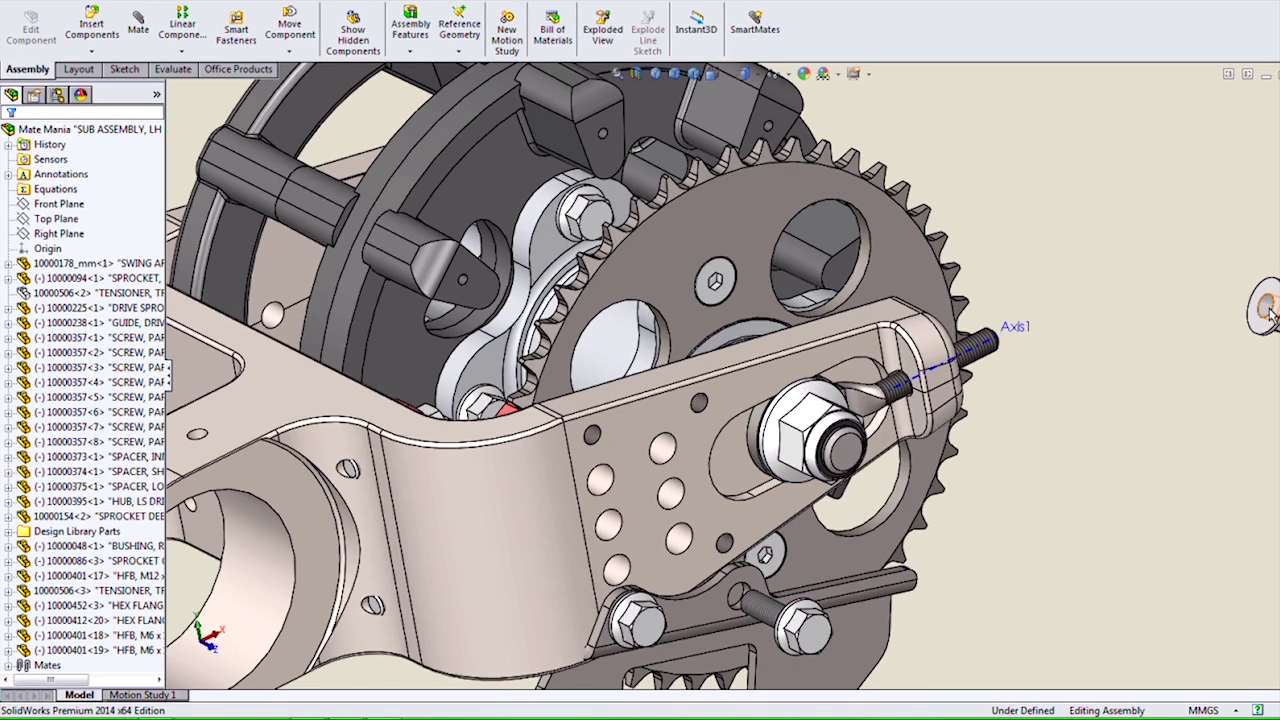
ctrl+click(986, 356)
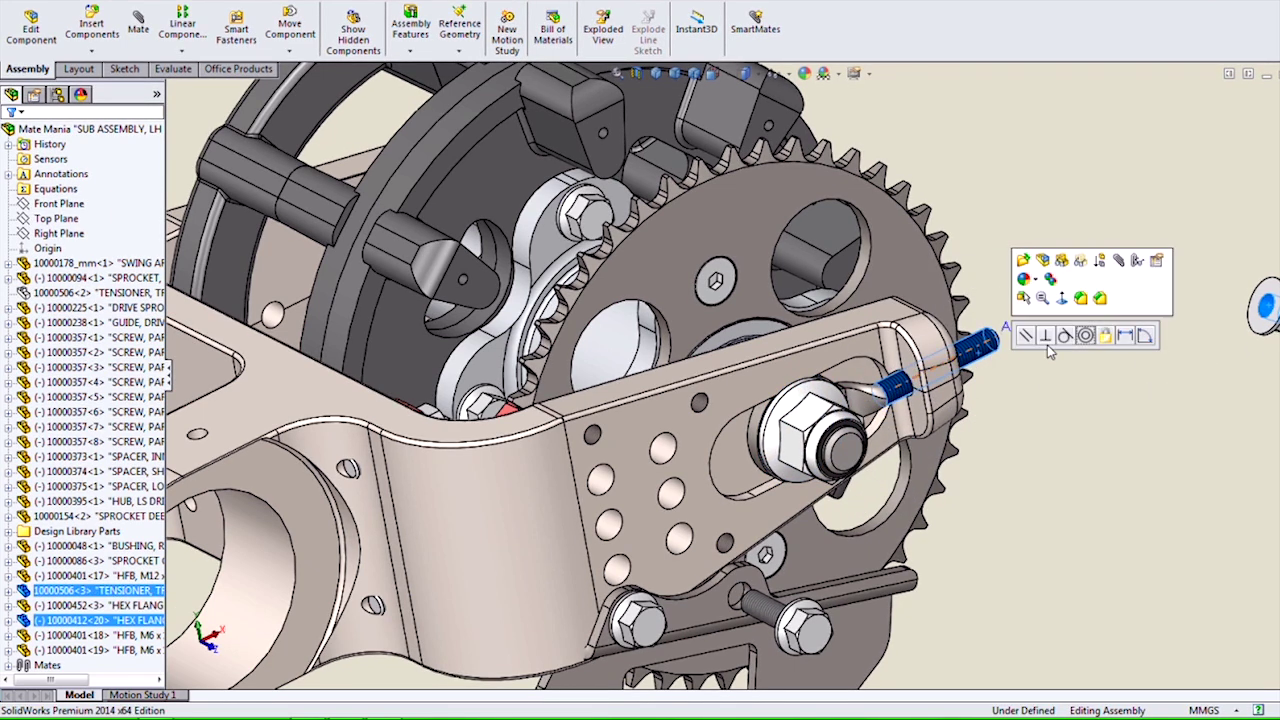
click(1085, 338)
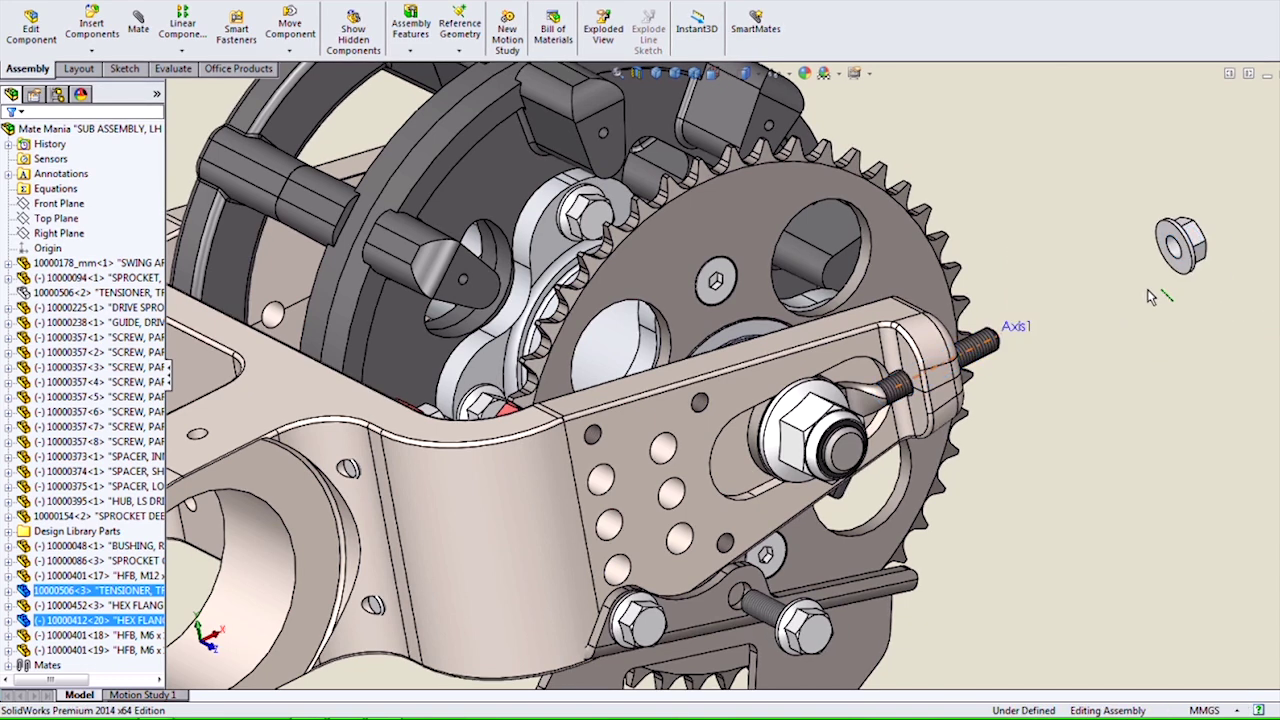
Make the M6 nut's face coincident with the rear swing arm face
middle_drag(1177, 306, 915, 378)
ctrl+click(818, 368)
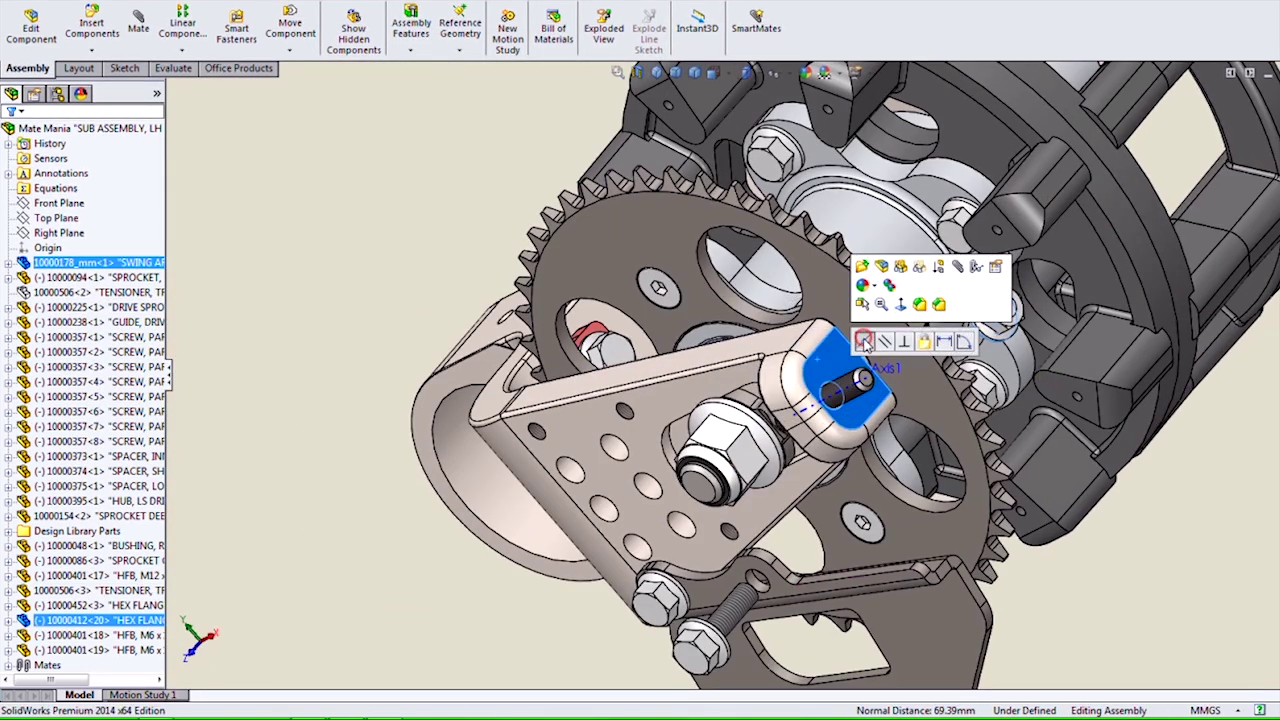
click(860, 337)
key(Escape)
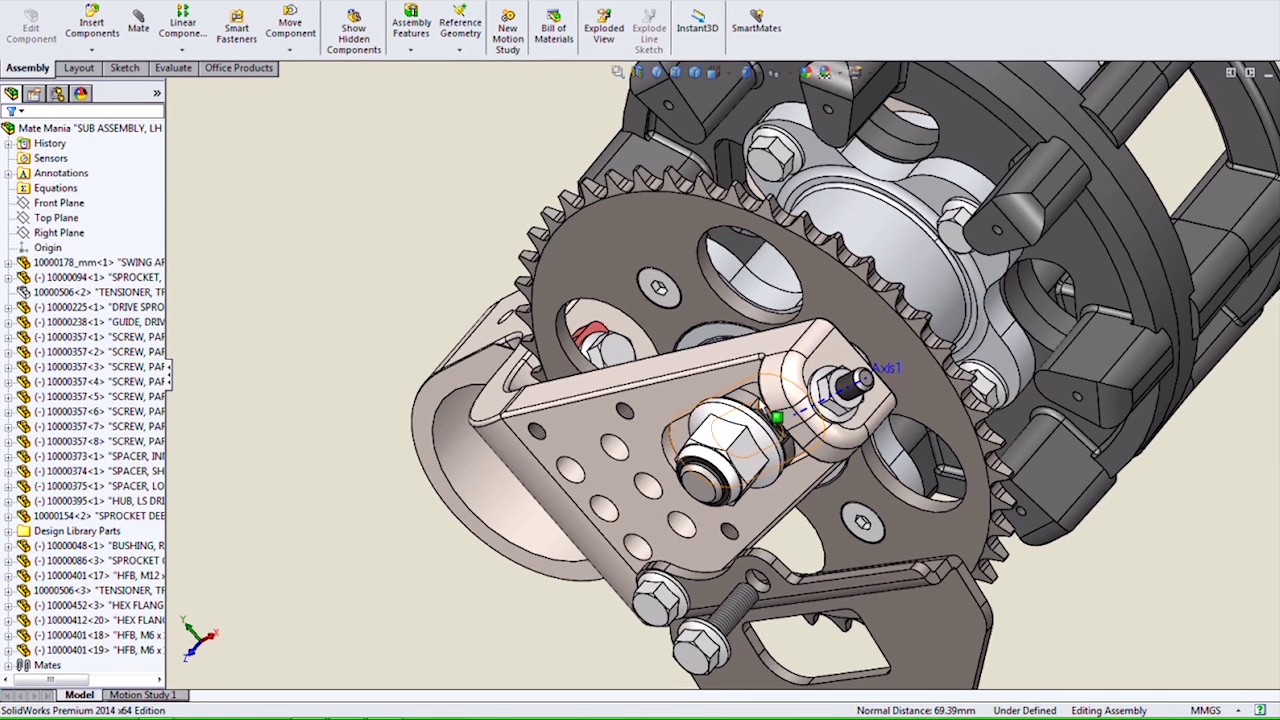
scroll(757, 451, down, 3)
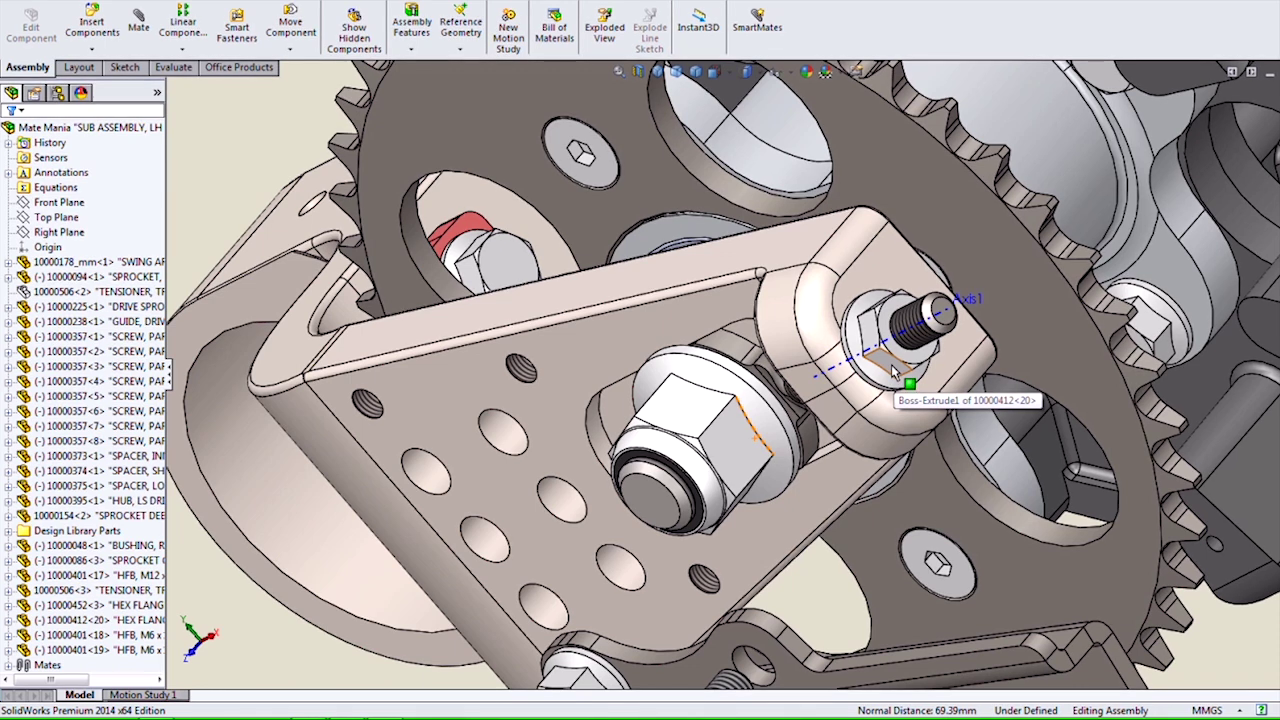
Through View Mates on the M6 nut, set Lock Rotation on Concentric432
click(893, 370)
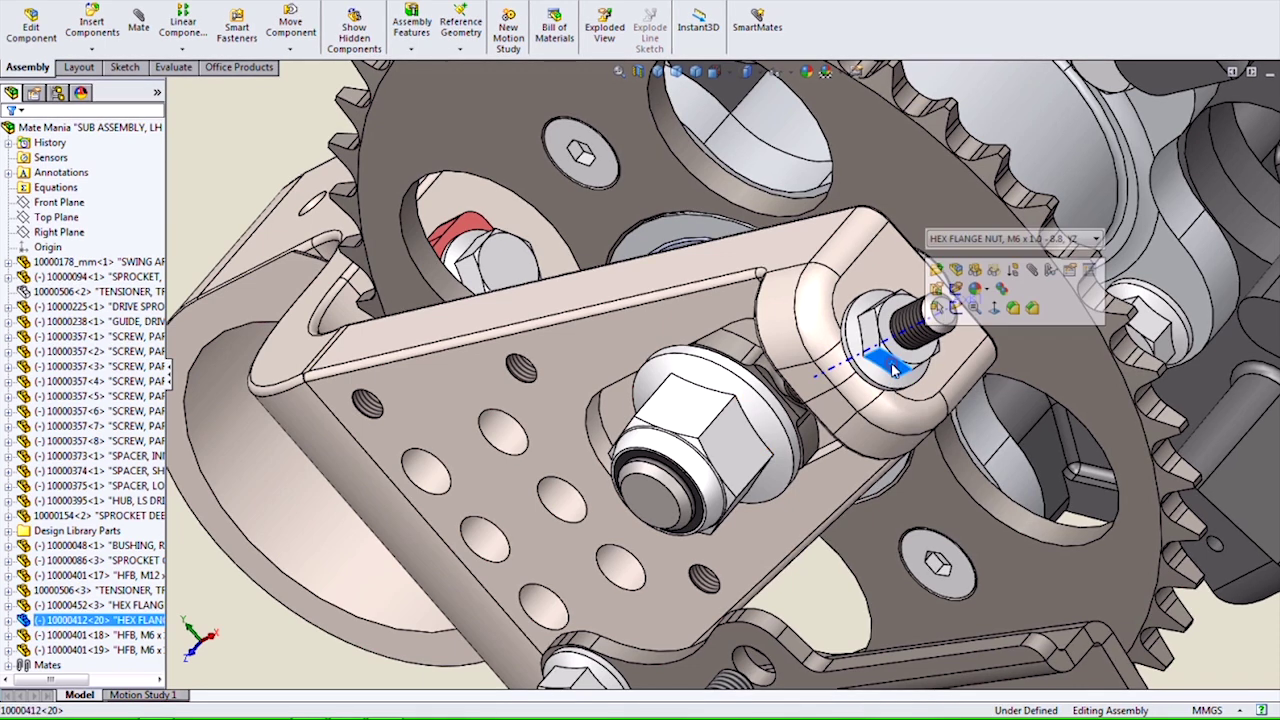
click(1052, 275)
click(370, 110)
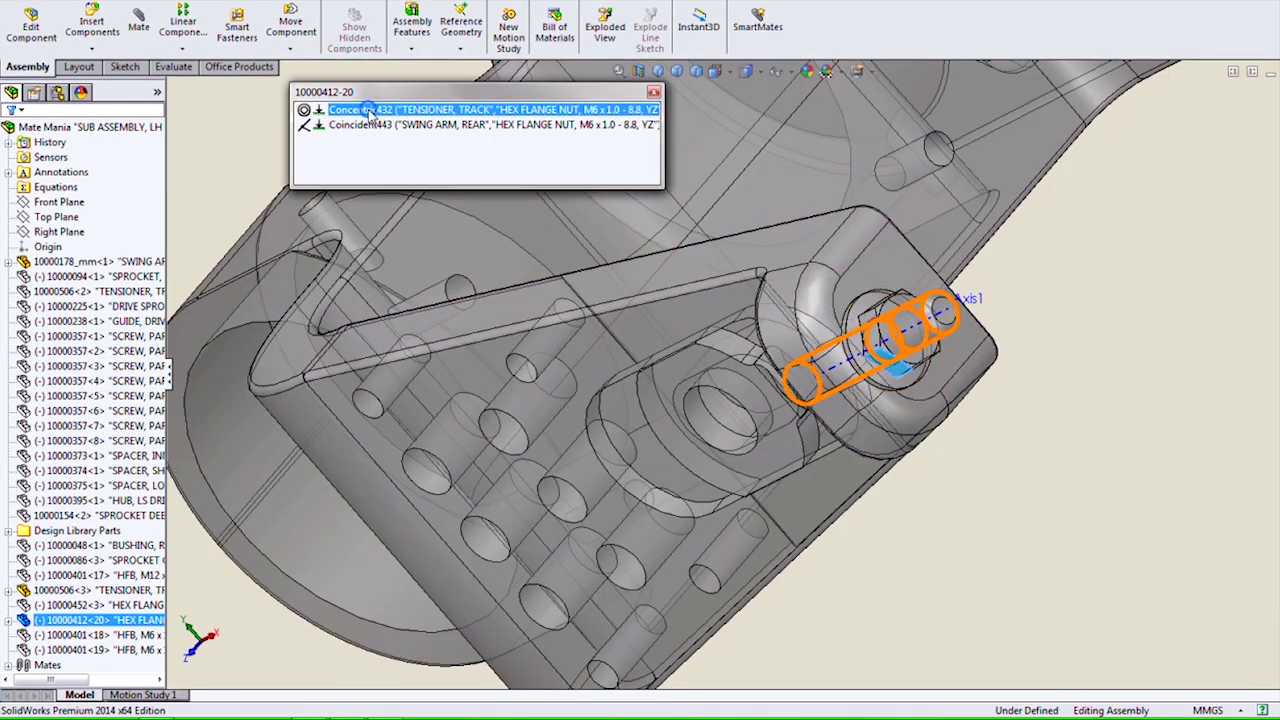
right_click(370, 110)
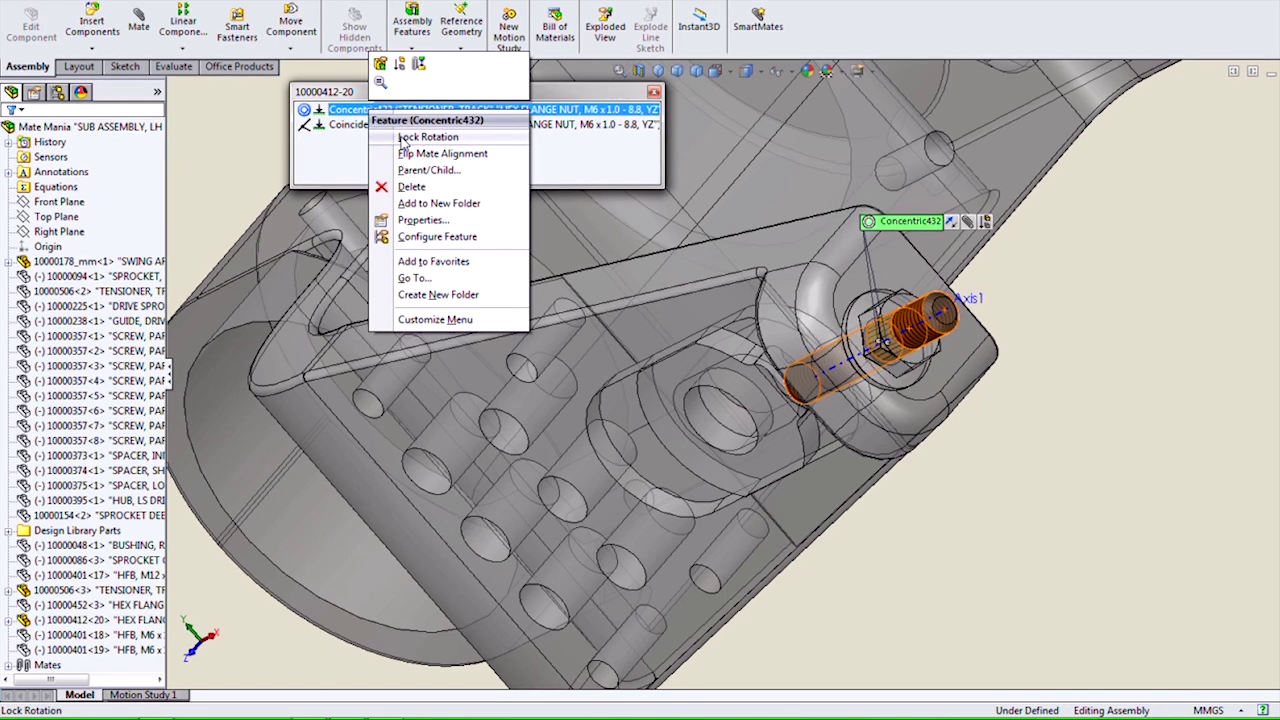
click(428, 137)
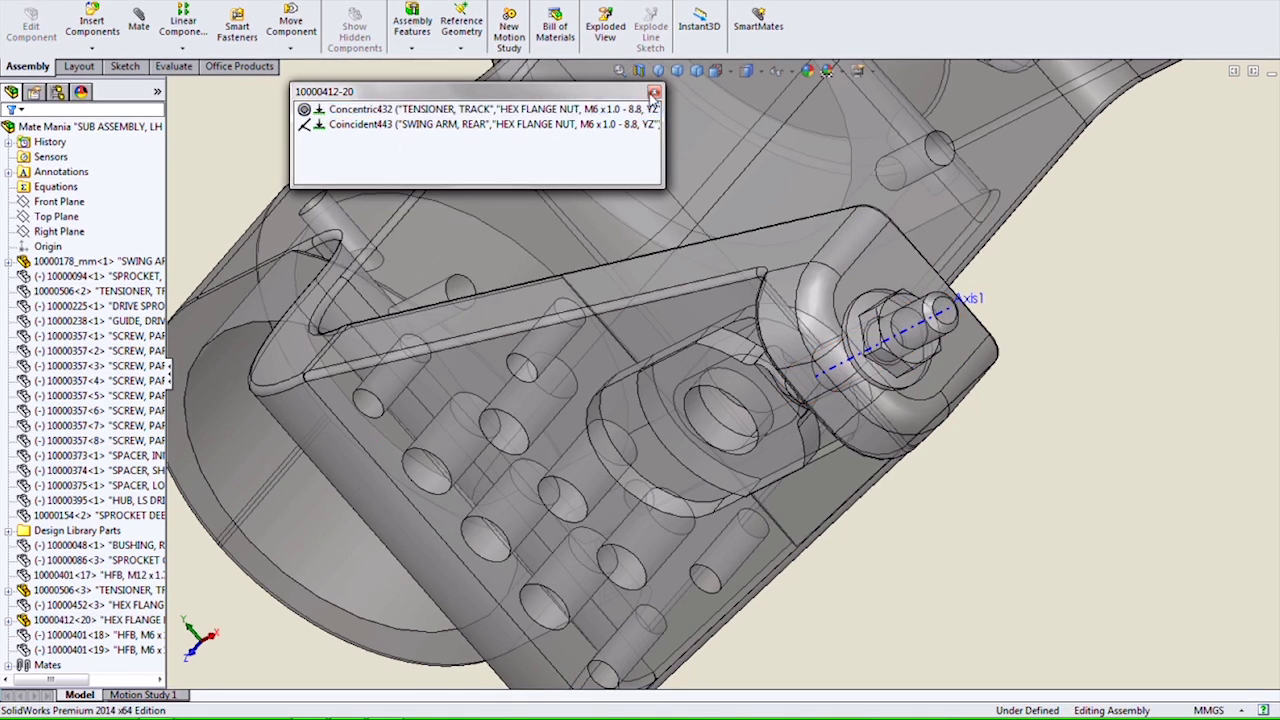
click(656, 91)
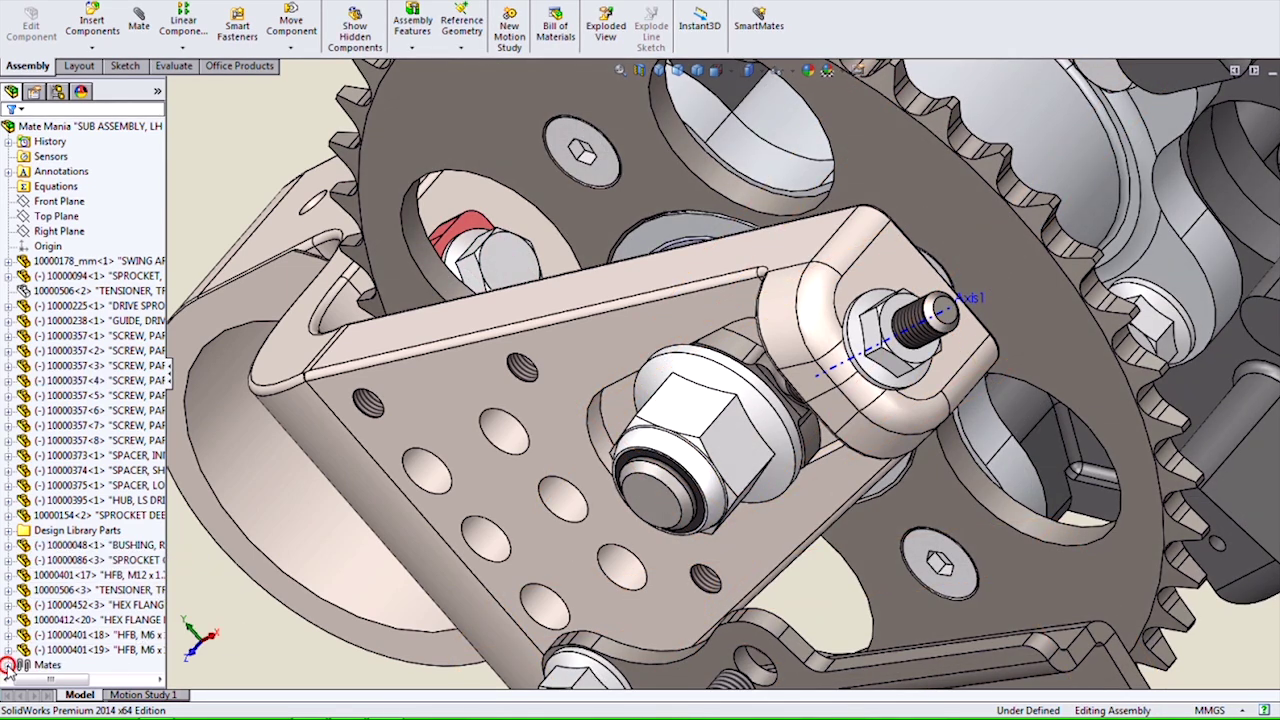
In the expanded Mates folder, select Concentric429 to Concentric431 and apply Lock Rotation
click(10, 665)
scroll(60, 610, down, 12)
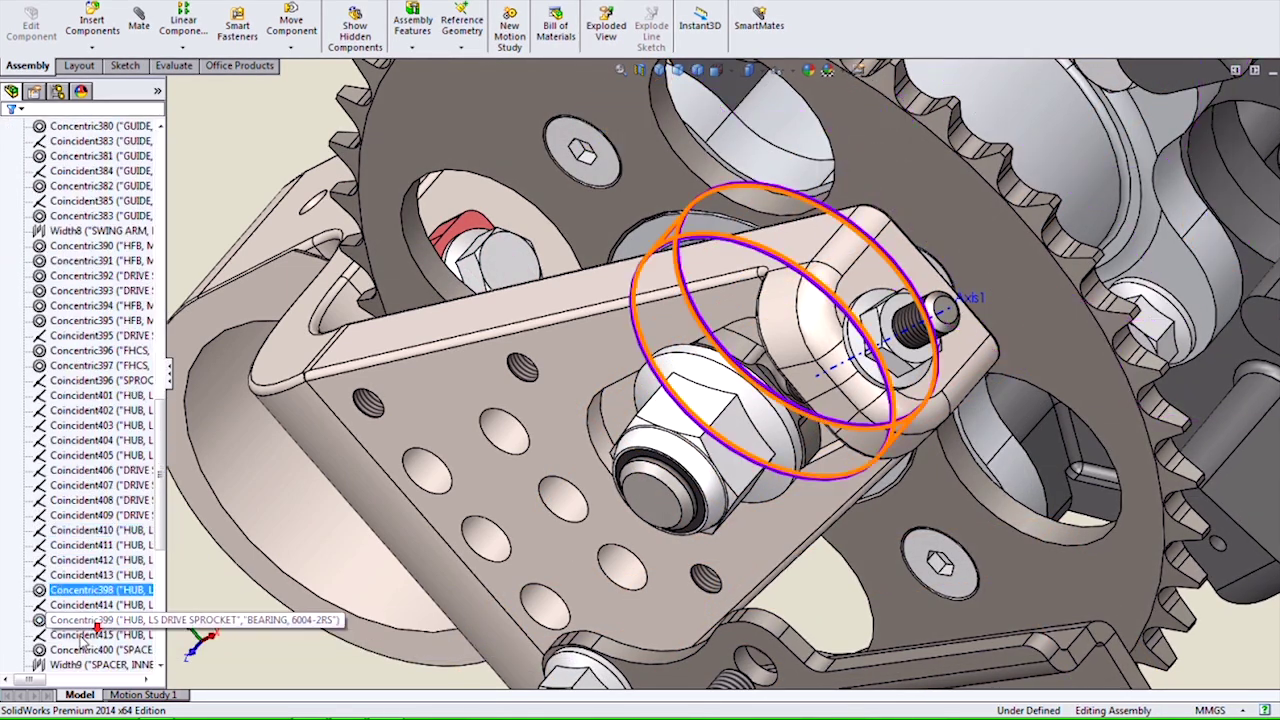
click(90, 515)
scroll(75, 620, down, 6)
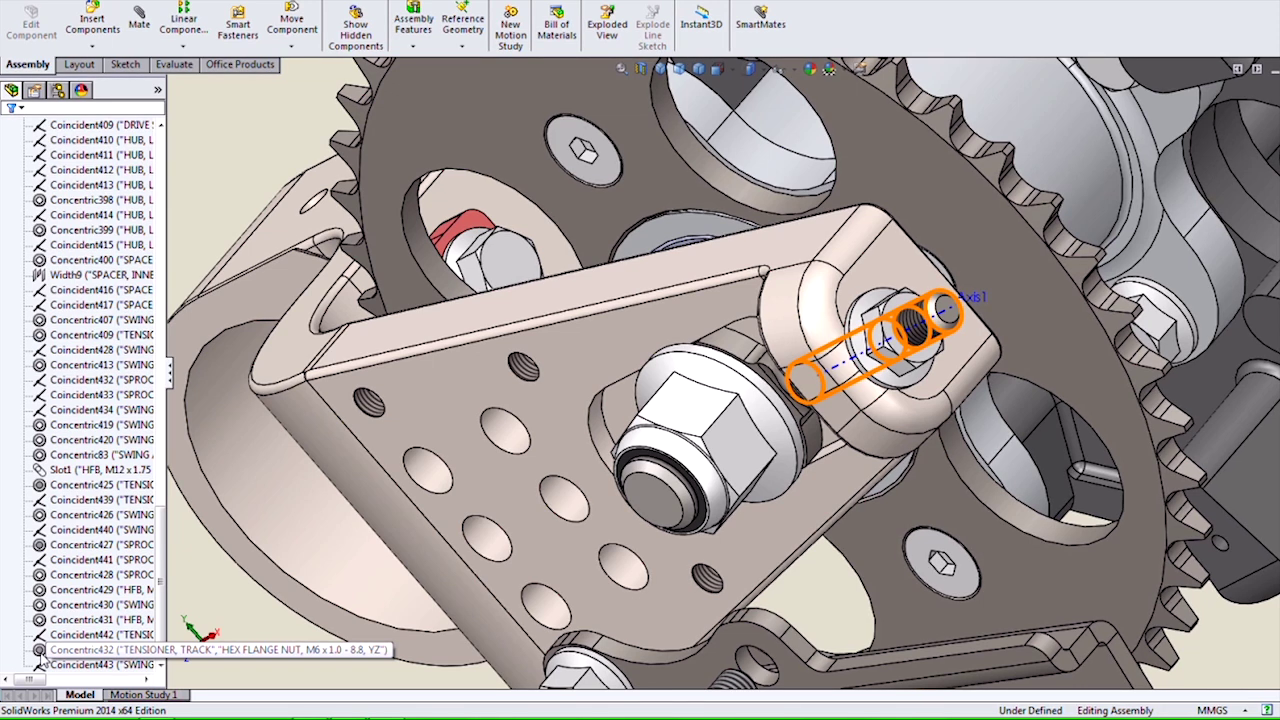
click(41, 652)
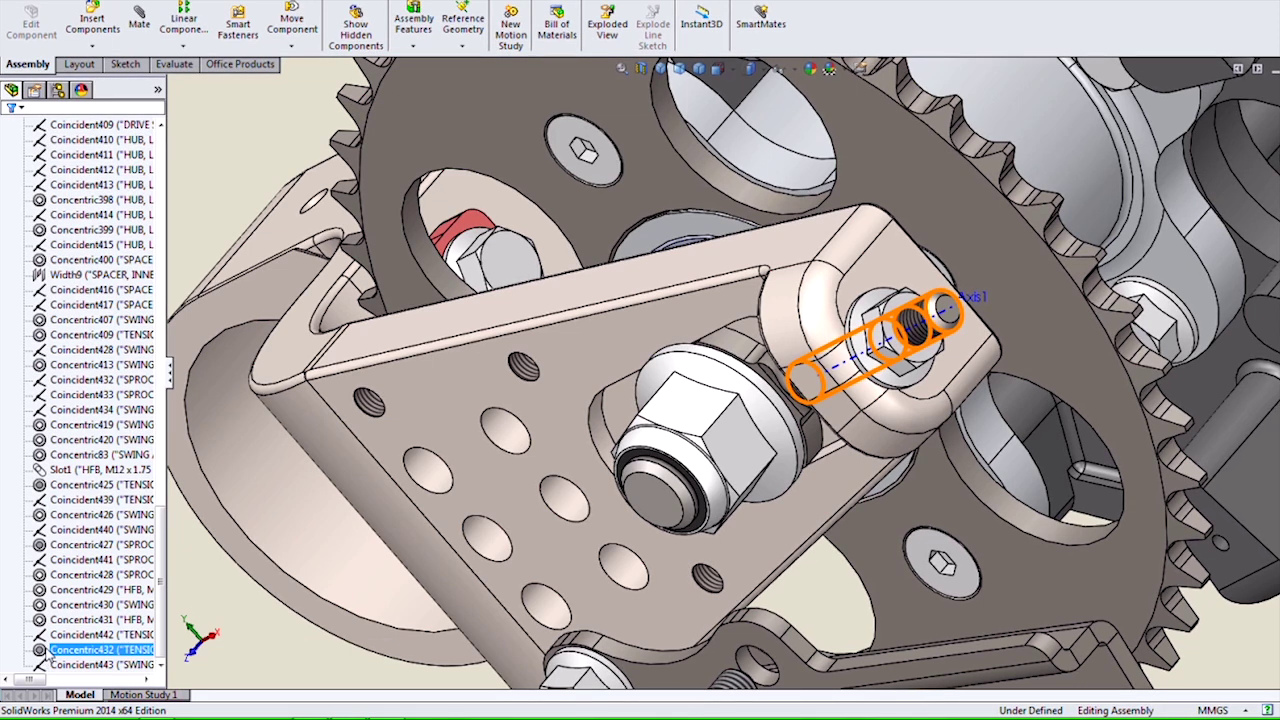
click(42, 621)
shift+click(41, 592)
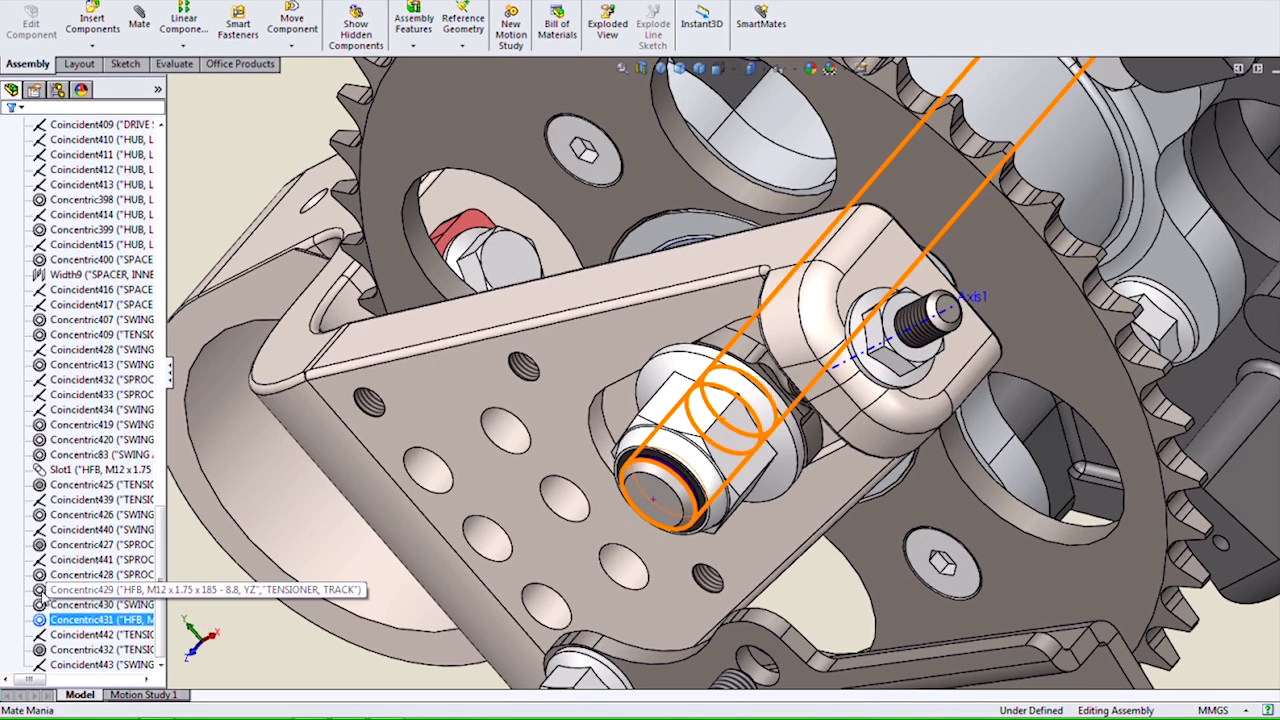
right_click(44, 593)
click(96, 508)
click(100, 484)
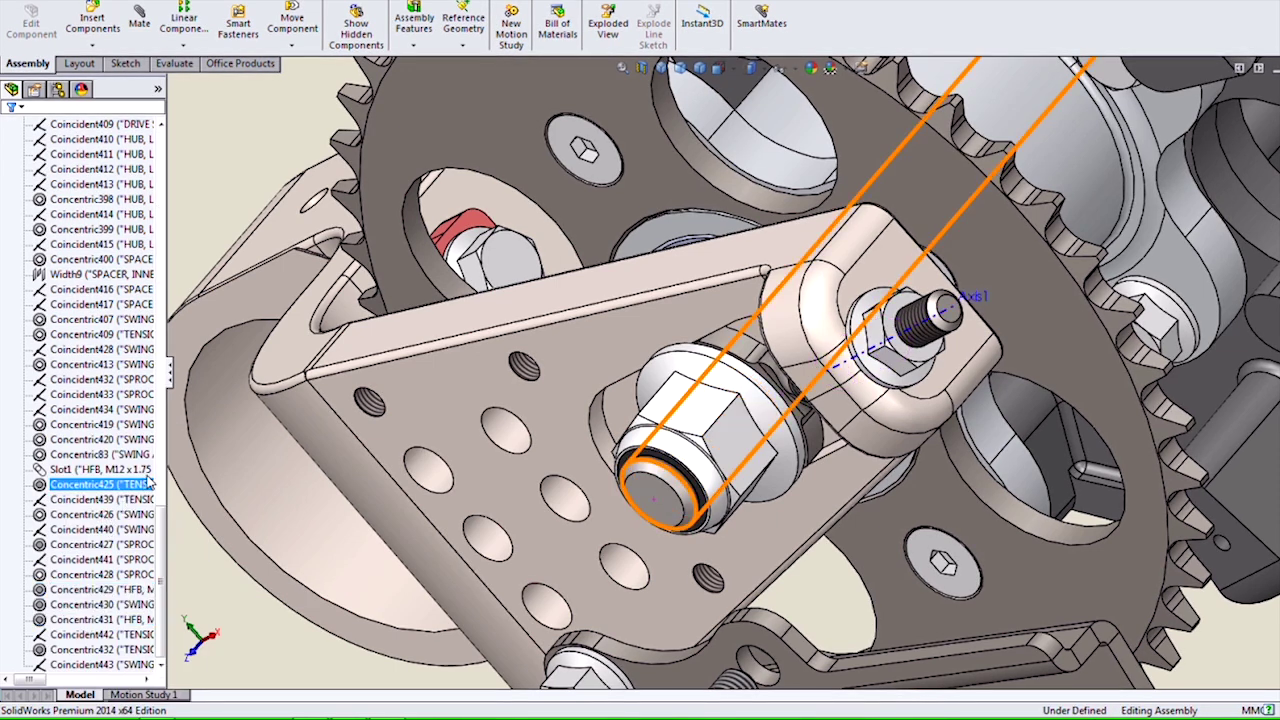
scroll(160, 450, up, 4)
scroll(160, 450, up, 10)
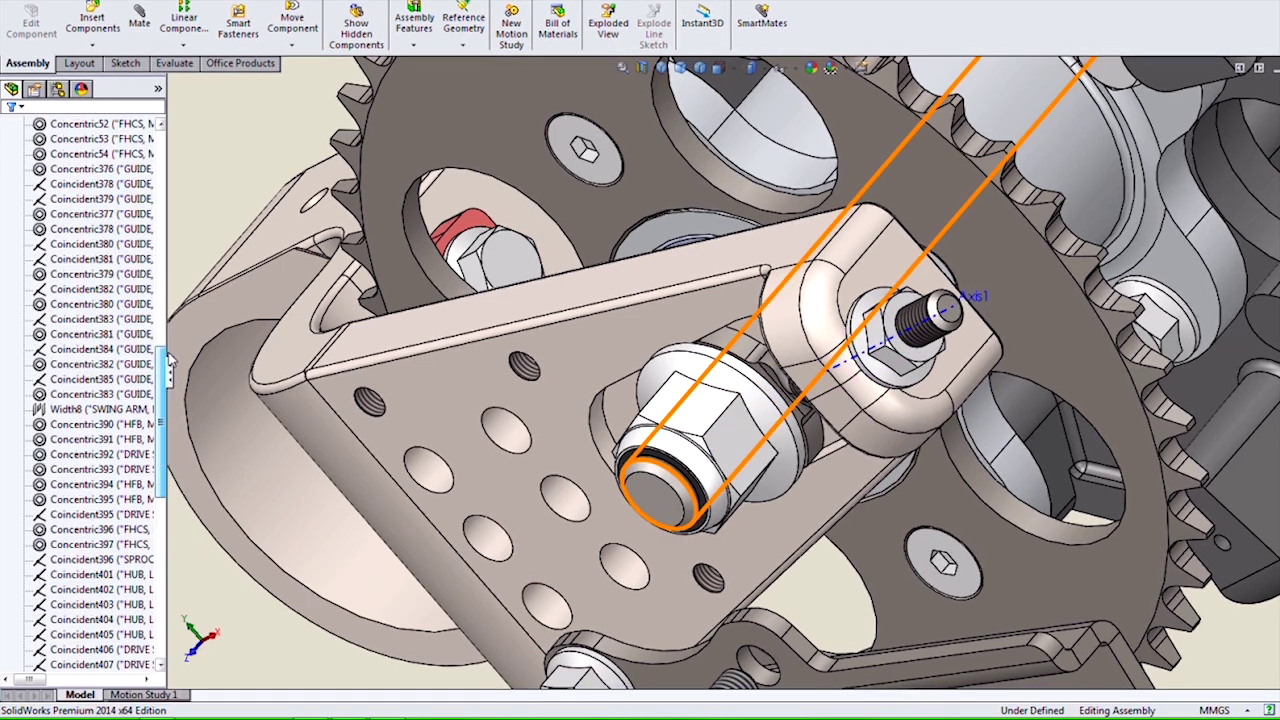
click(47, 274)
right_click(47, 280)
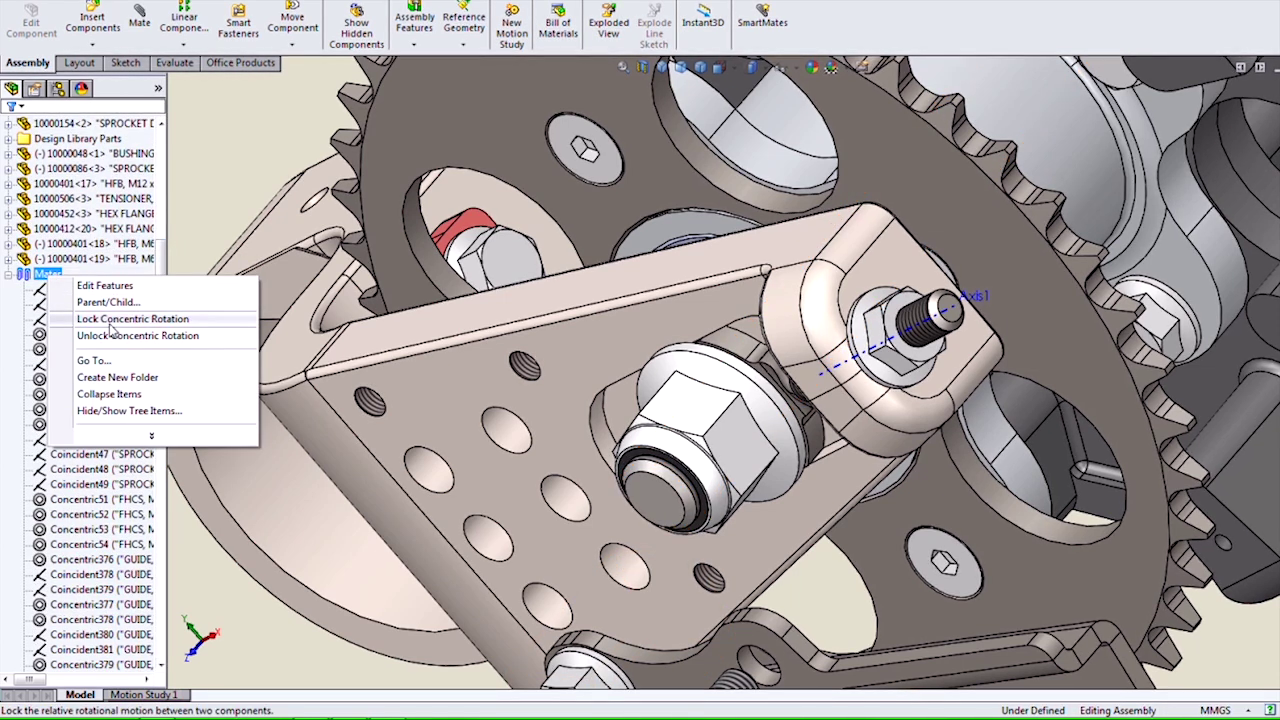
click(213, 206)
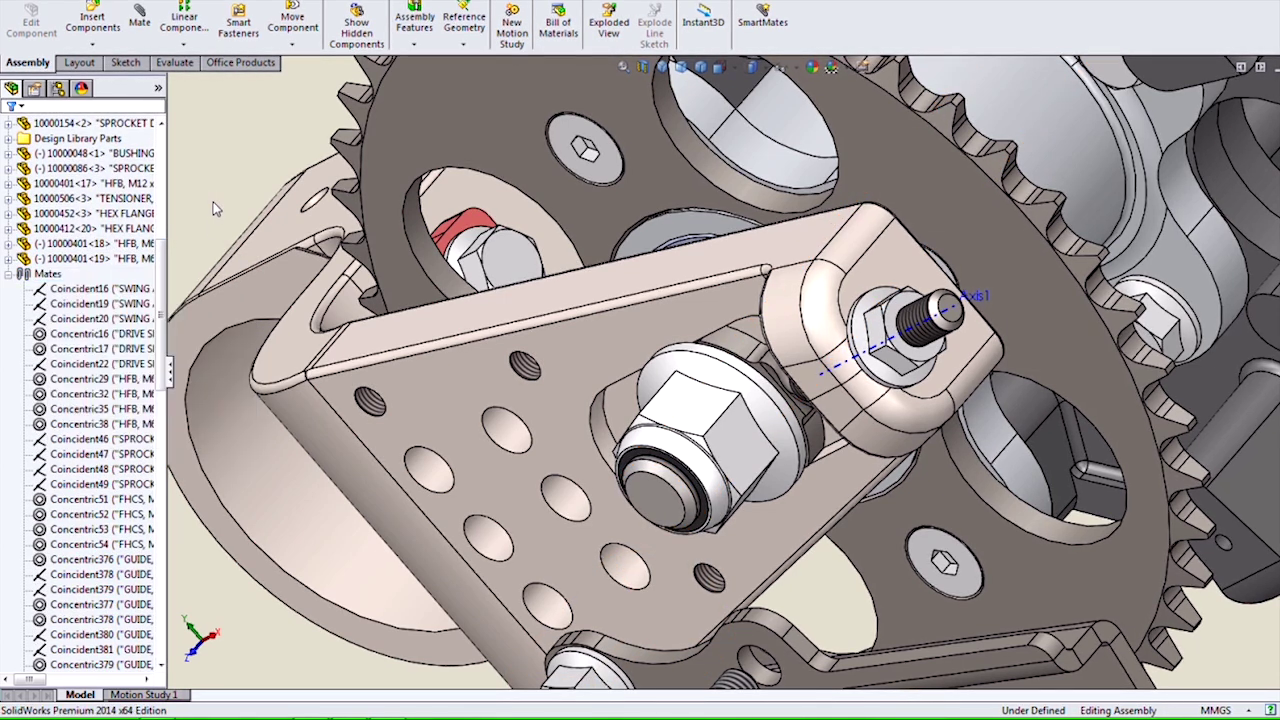
click(212, 205)
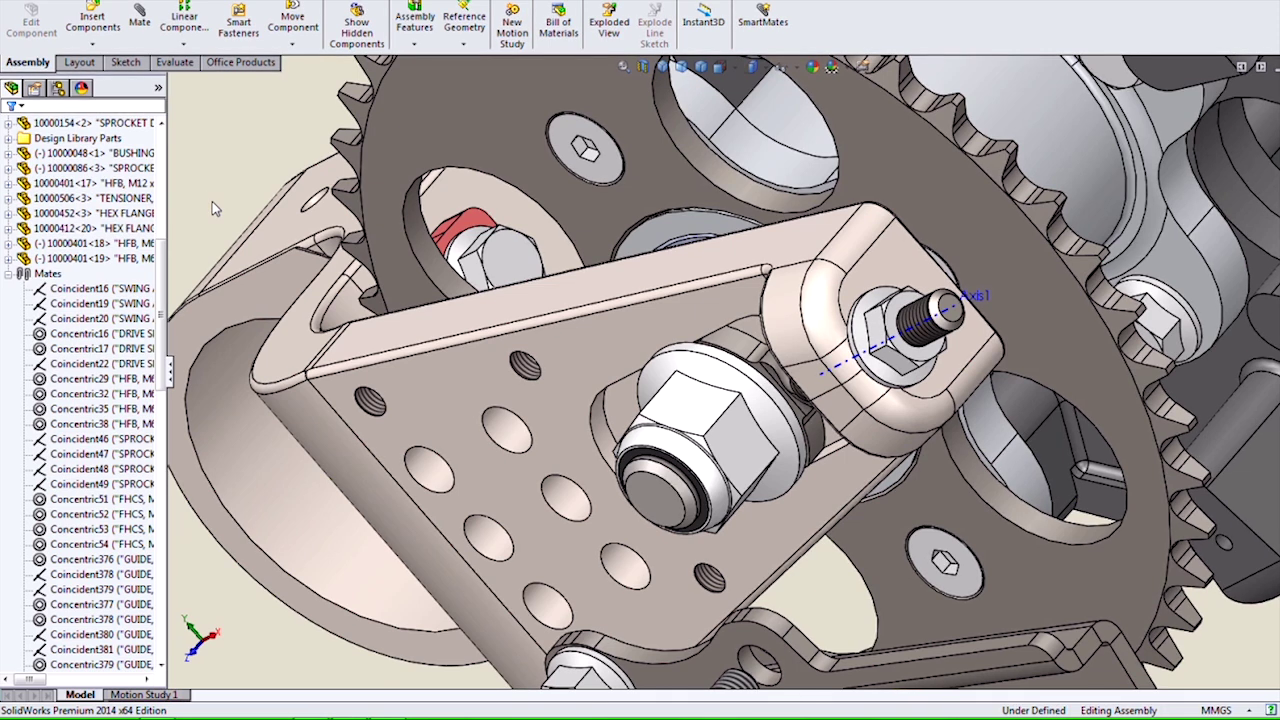